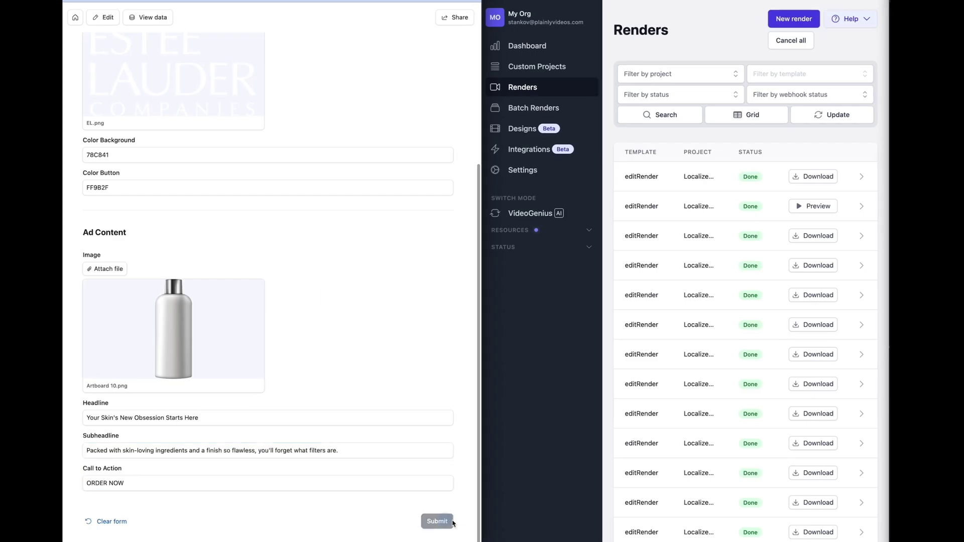
Step: Submit the completed product ad form with its headline, subheadline and call to action
click(437, 521)
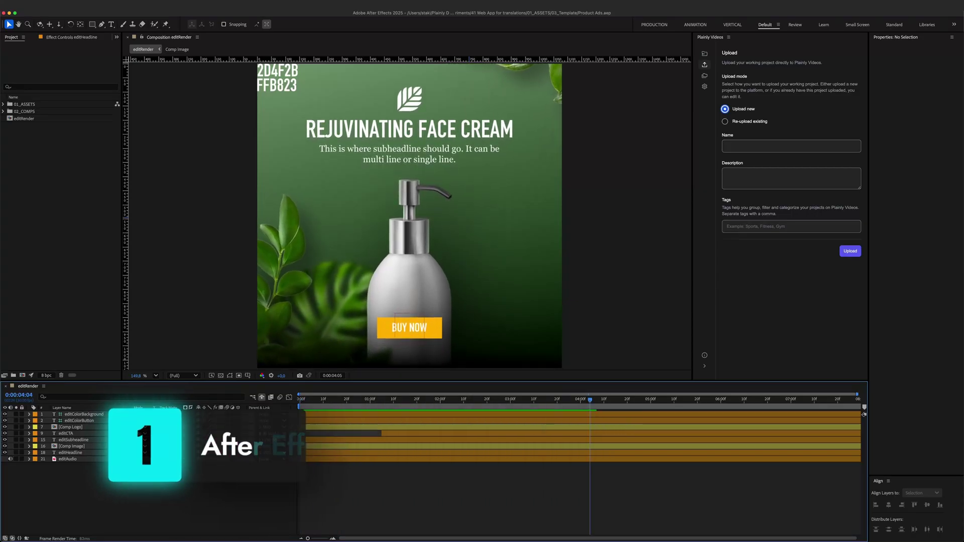
Step: Inspect the template layers and paste colour codes 06923E and E67514 into editColorBackground
click(80, 437)
click(80, 434)
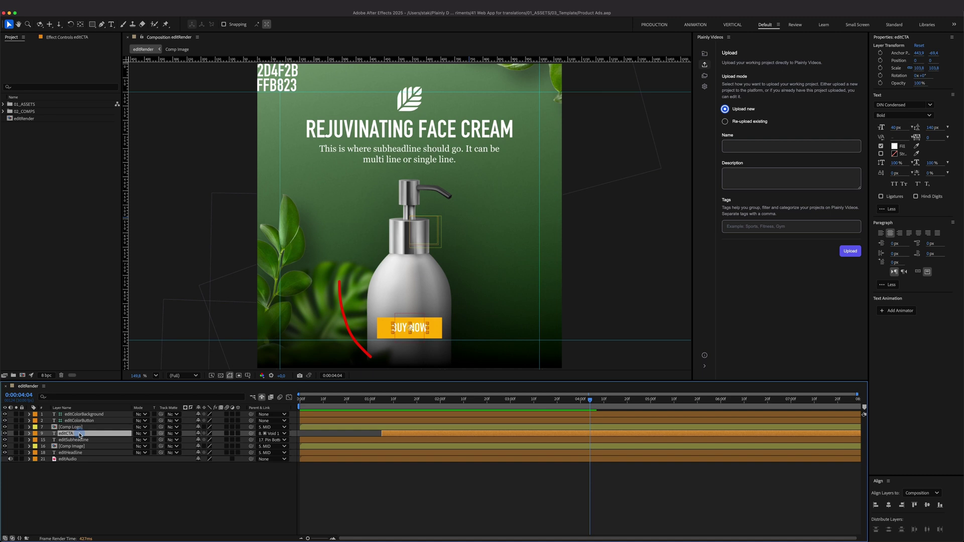
click(81, 446)
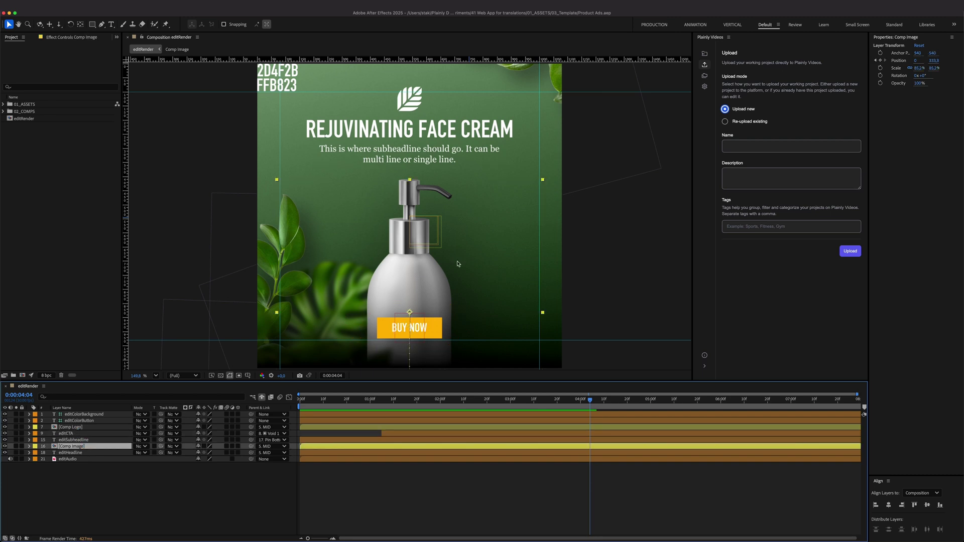
double_click(90, 415)
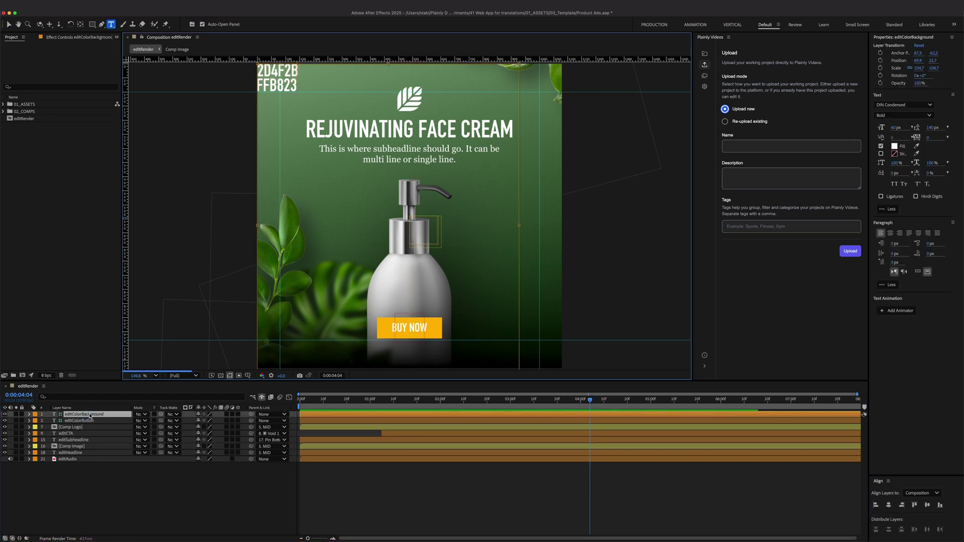
text(471396 B13FFF)
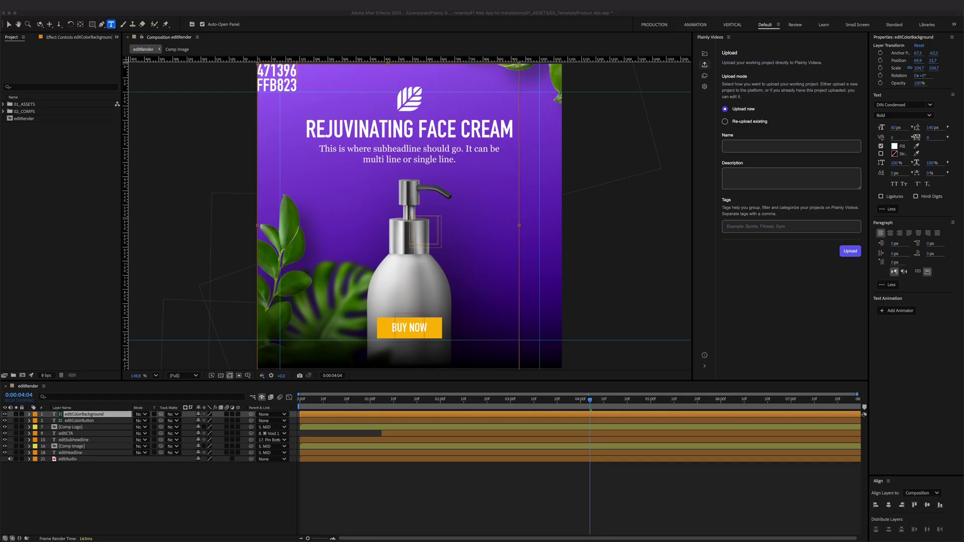
click(369, 478)
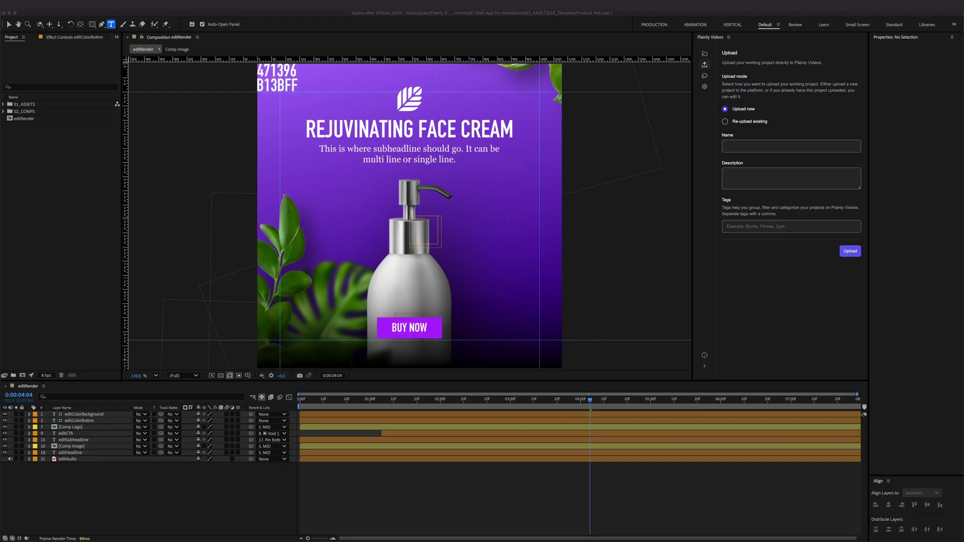
text(06923E E67514)
click(107, 458)
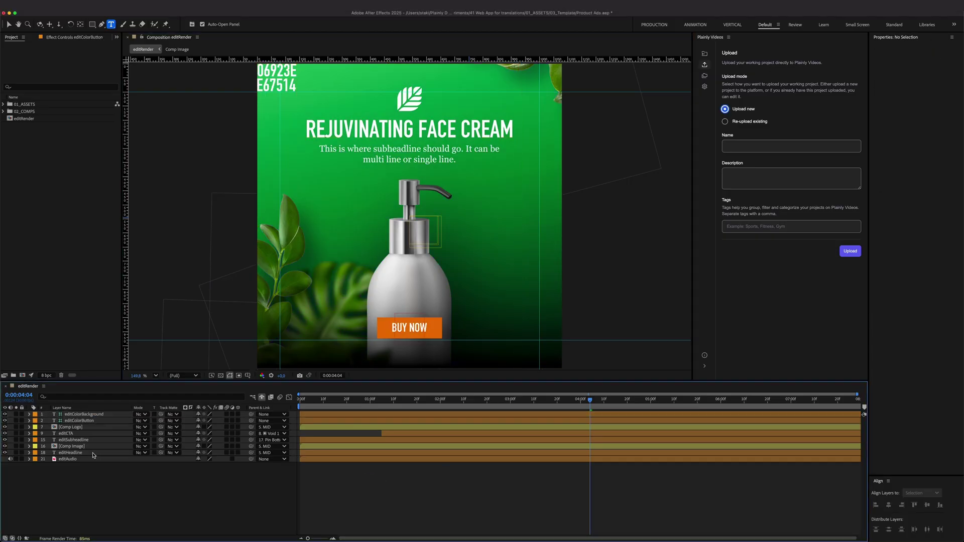
Step: Change the editHeadline text to 'HEADLINE NEEDS TO BE RESPONSIVE'
double_click(93, 454)
text(HEADLINE NEEDS TO BE RESPONSIVE)
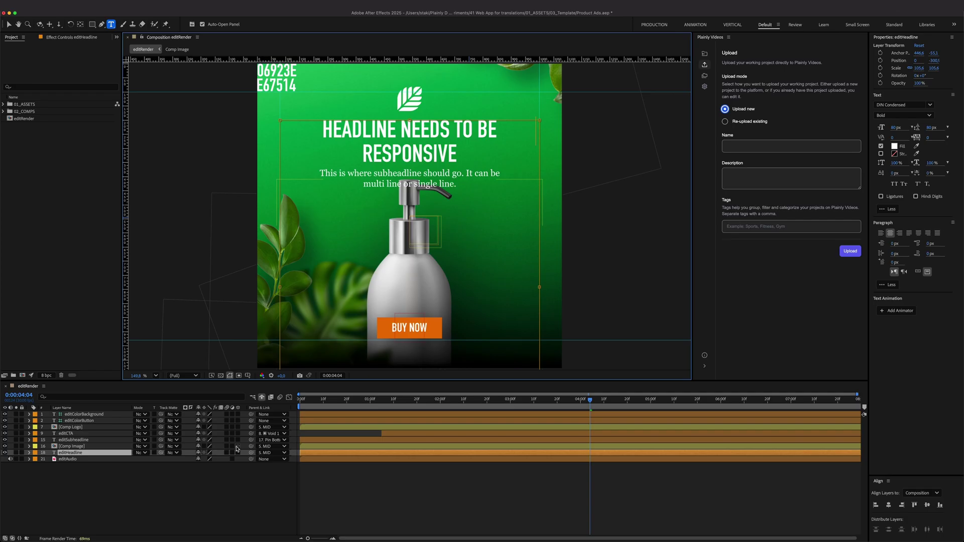
click(594, 479)
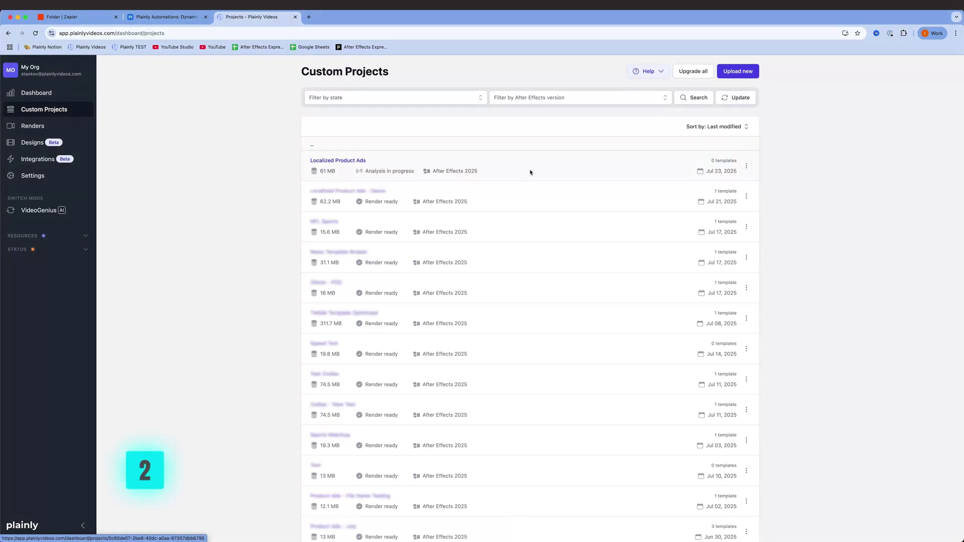
Step: Auto-generate templates for Localized Product Ads from layers with the 'edit' prefix
click(410, 165)
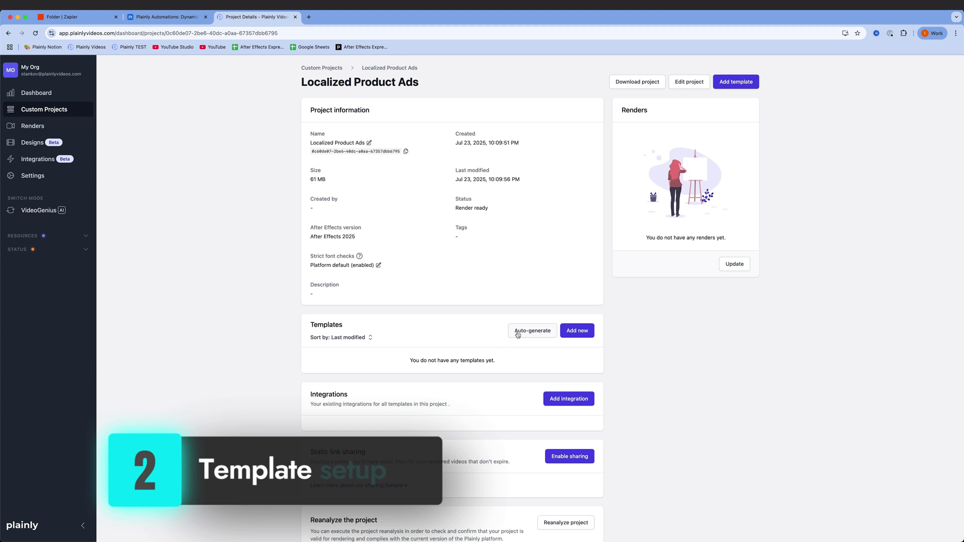
click(533, 330)
click(438, 321)
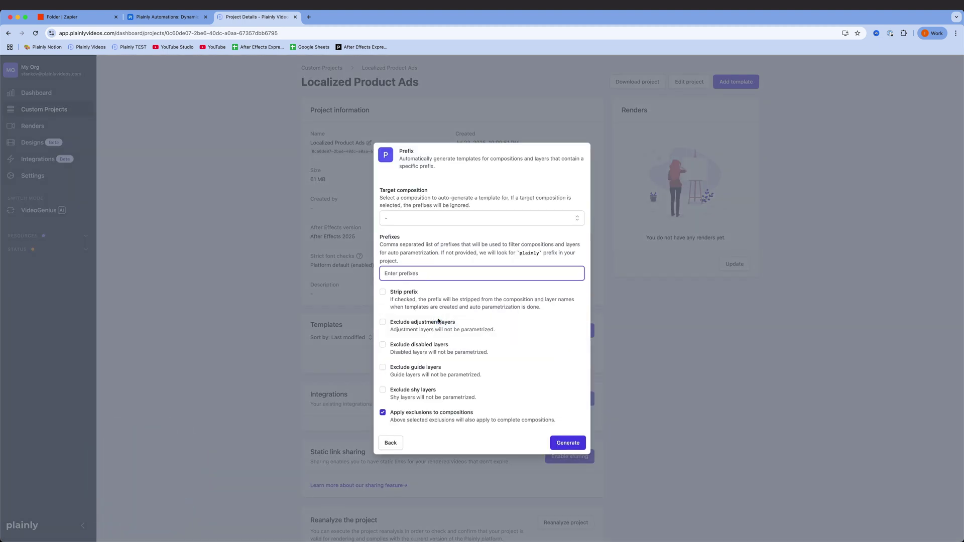
click(570, 446)
Step: Review editRender's parametrized layers and add an Upload to Dropbox integration
click(498, 363)
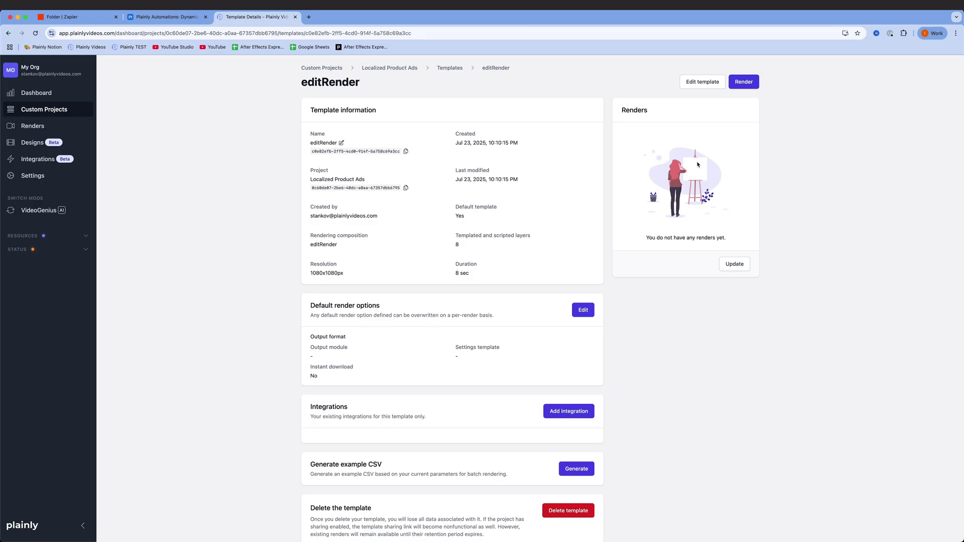
click(703, 82)
click(745, 171)
click(568, 412)
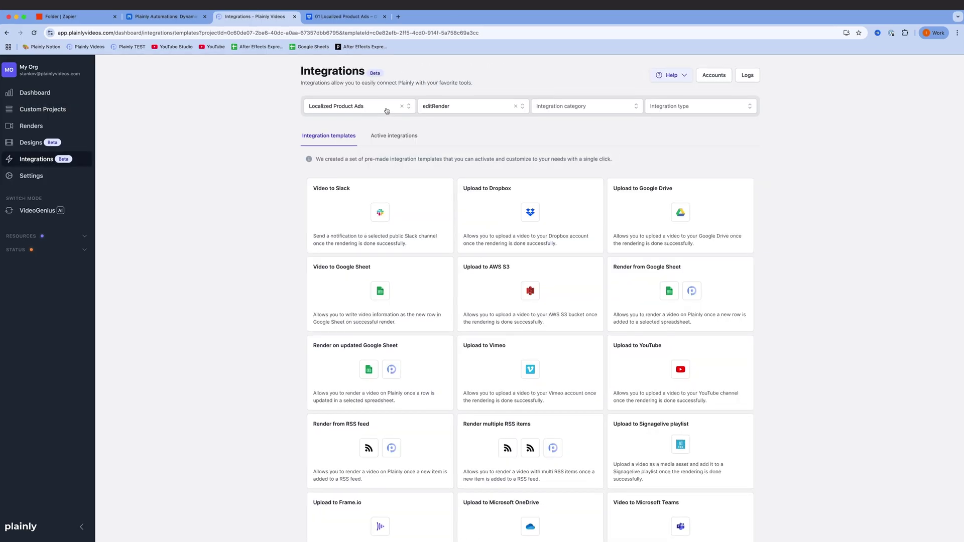
click(537, 266)
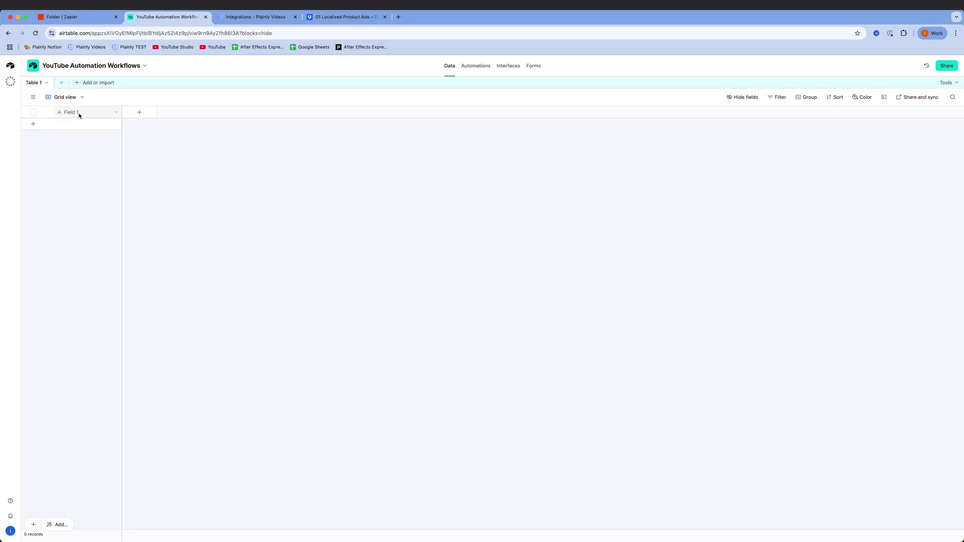
Step: Turn the first field into a createdTime date field, defaulting to now, with 24-hour time
double_click(79, 112)
text(createdTime)
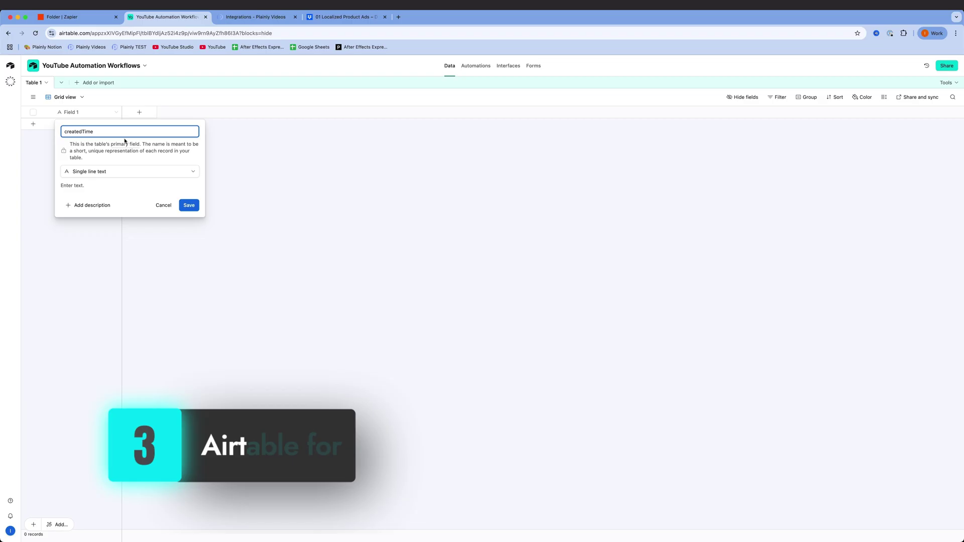
click(127, 172)
click(83, 224)
click(64, 269)
click(64, 233)
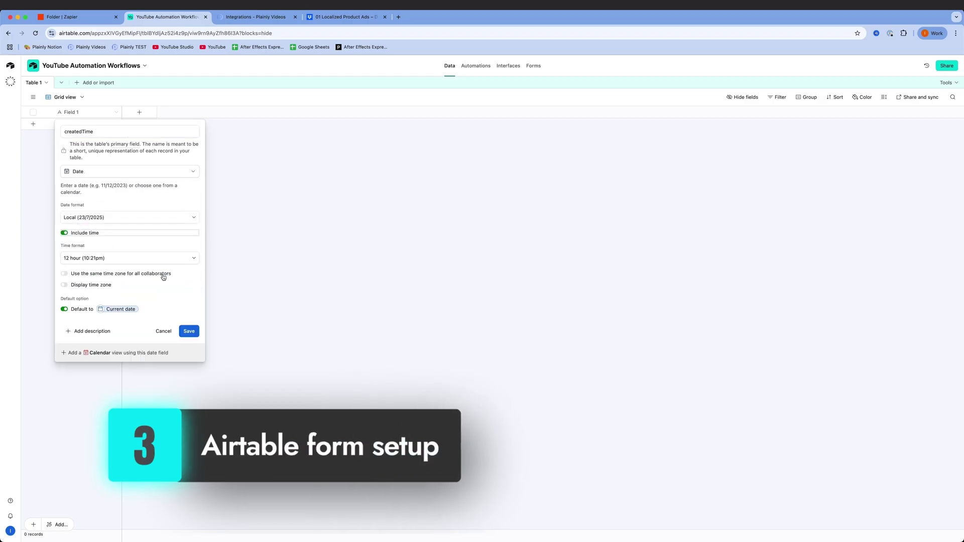
click(125, 258)
click(166, 298)
click(189, 331)
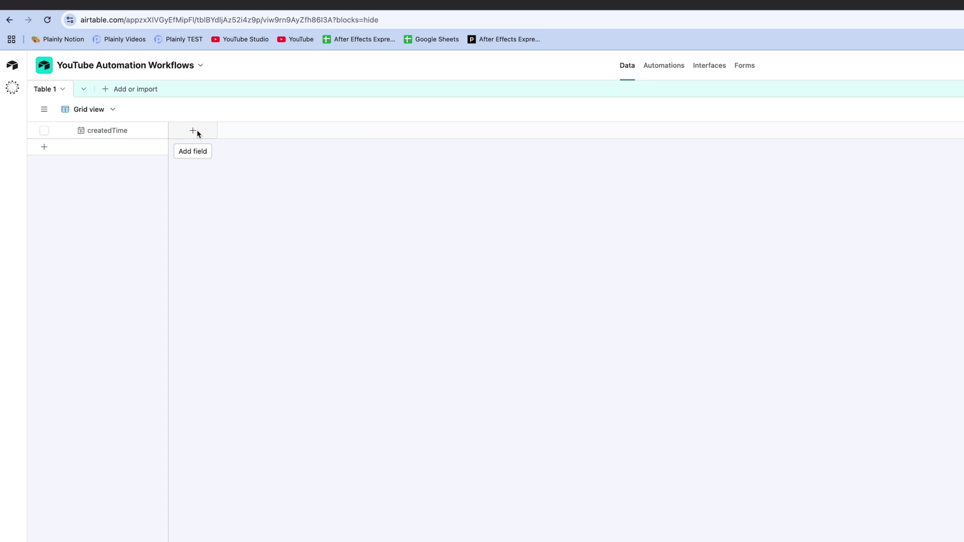
Step: Add Image and Logo attachment fields
click(194, 131)
click(226, 357)
text(Image)
click(345, 293)
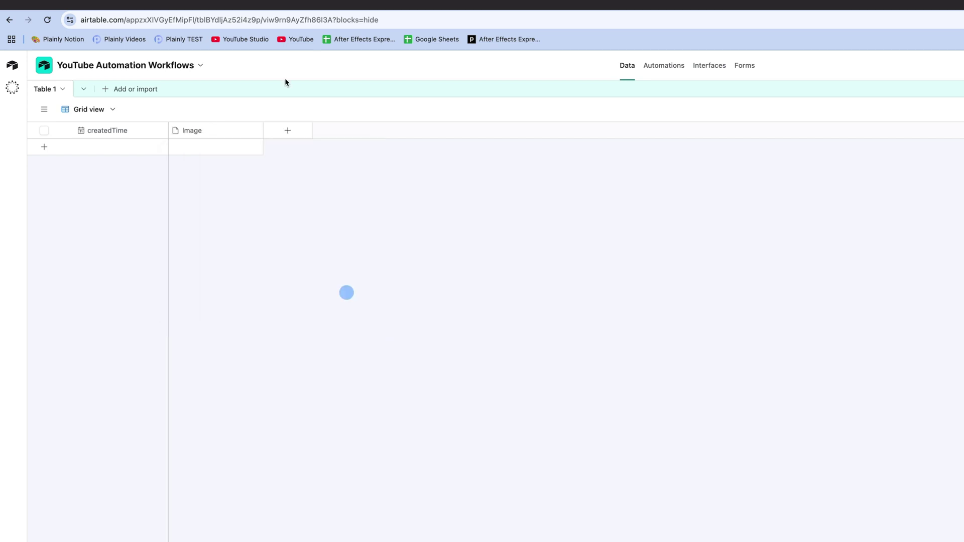
click(288, 130)
click(306, 357)
text(Logo)
click(439, 293)
Step: Add Headline and Subheadline single line text fields
click(383, 130)
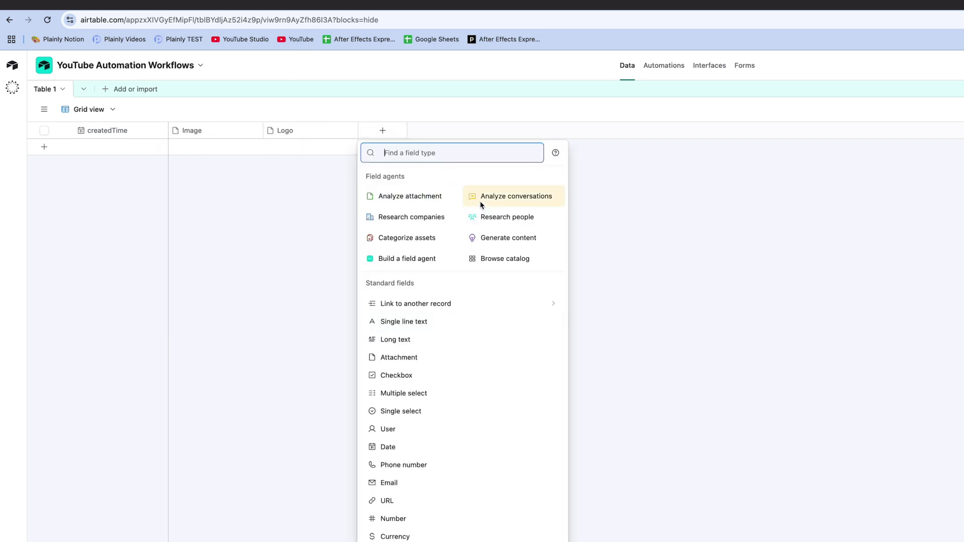
click(404, 322)
text(Headline)
click(531, 262)
click(478, 130)
click(494, 322)
text(Subh)
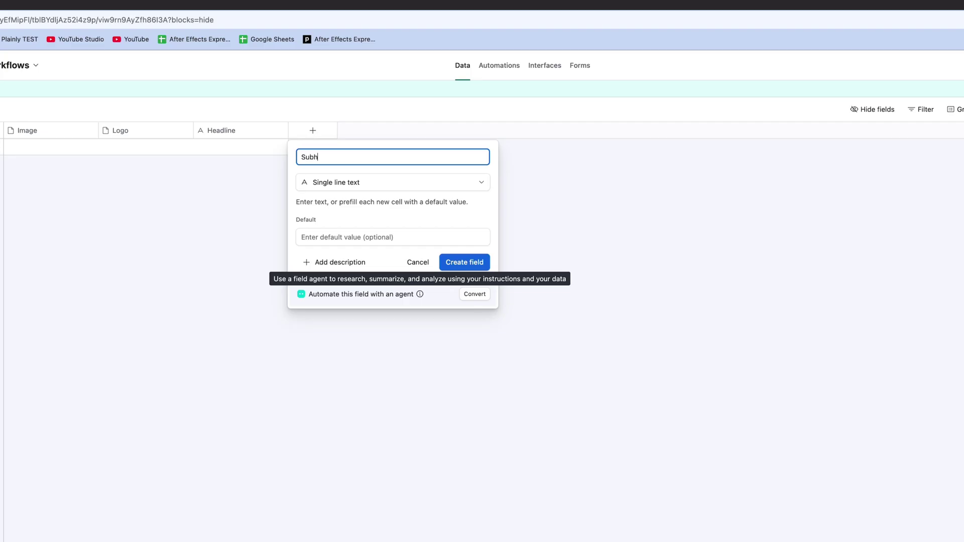
text(eadline)
click(465, 262)
Step: Add Color Background and Color Button single line text fields
click(407, 130)
text(Color Background)
key(Return)
text(Co)
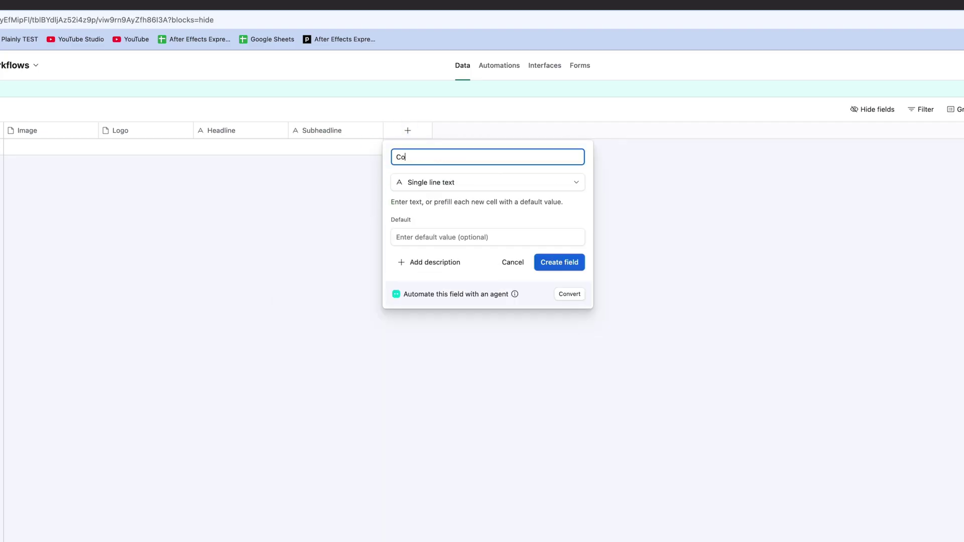
click(568, 262)
click(502, 130)
click(535, 323)
text(Color Button)
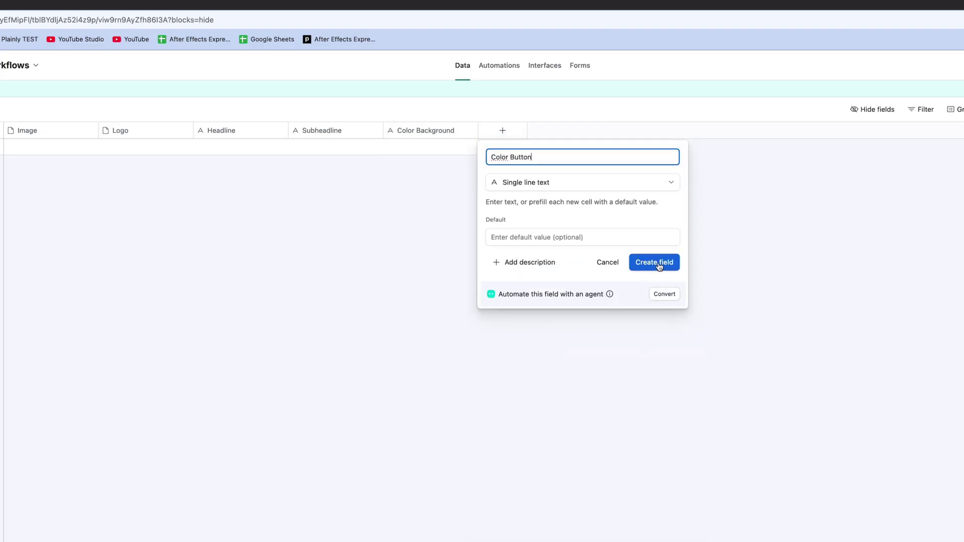
click(659, 266)
Step: Add a Call to Action single line text field
click(597, 131)
text(Call t)
key(Return)
text(Call to Action)
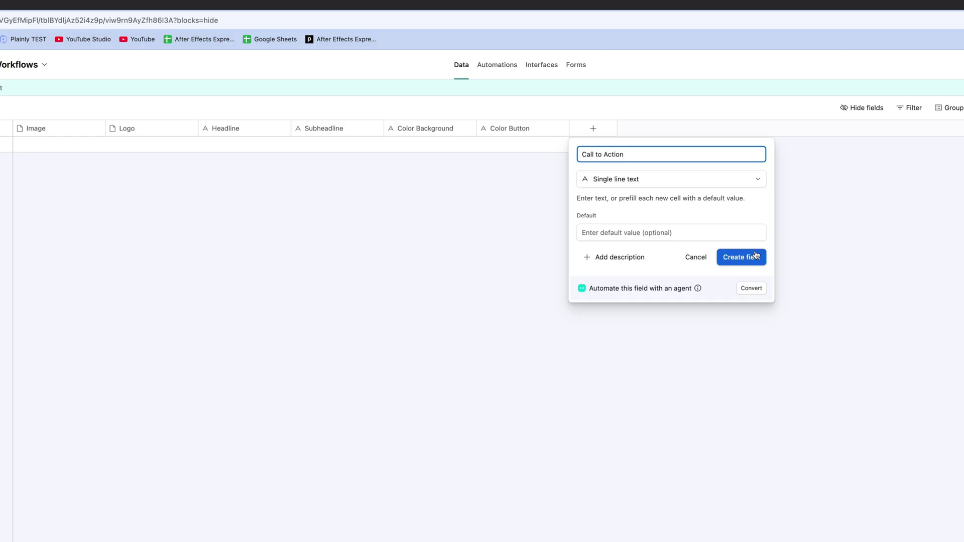
click(756, 256)
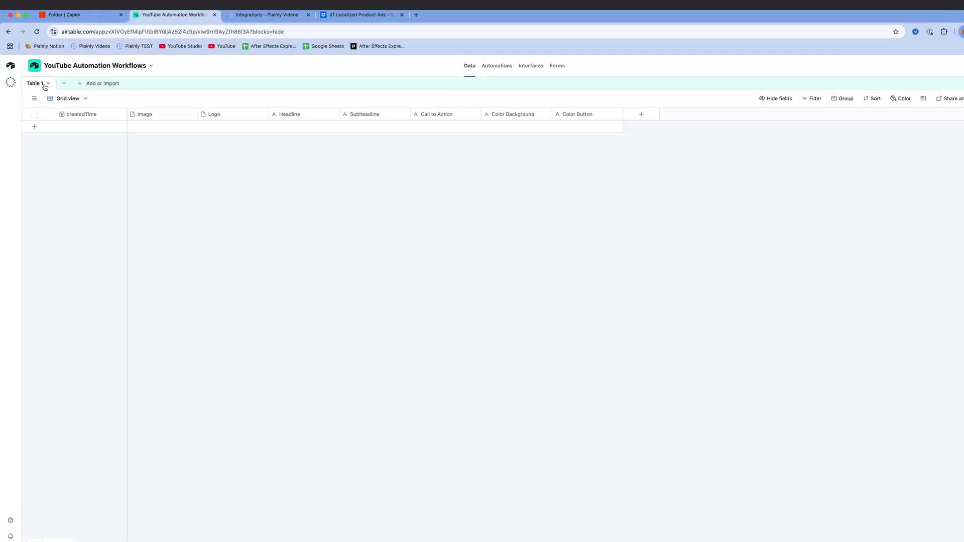
Step: Rename the table to 'Table - Input'
click(38, 83)
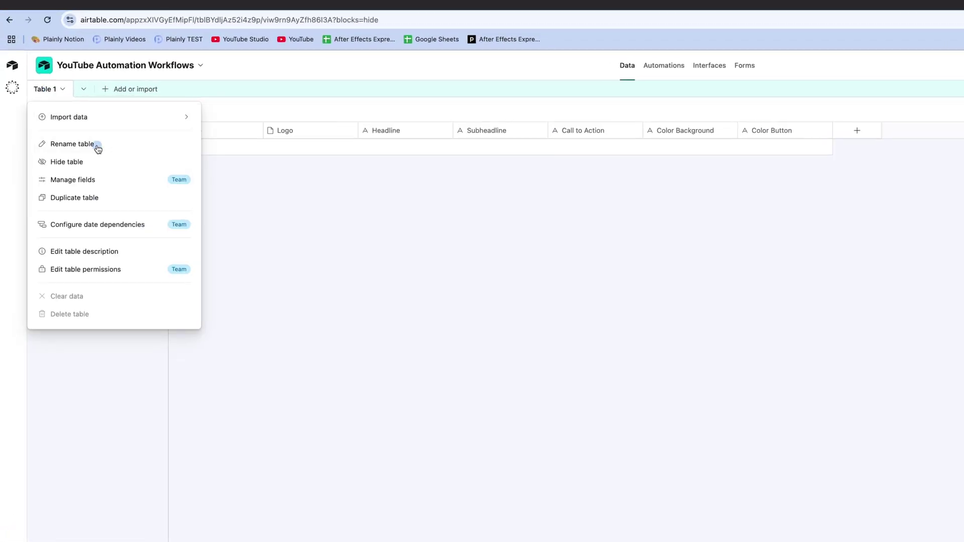
click(72, 145)
click(151, 197)
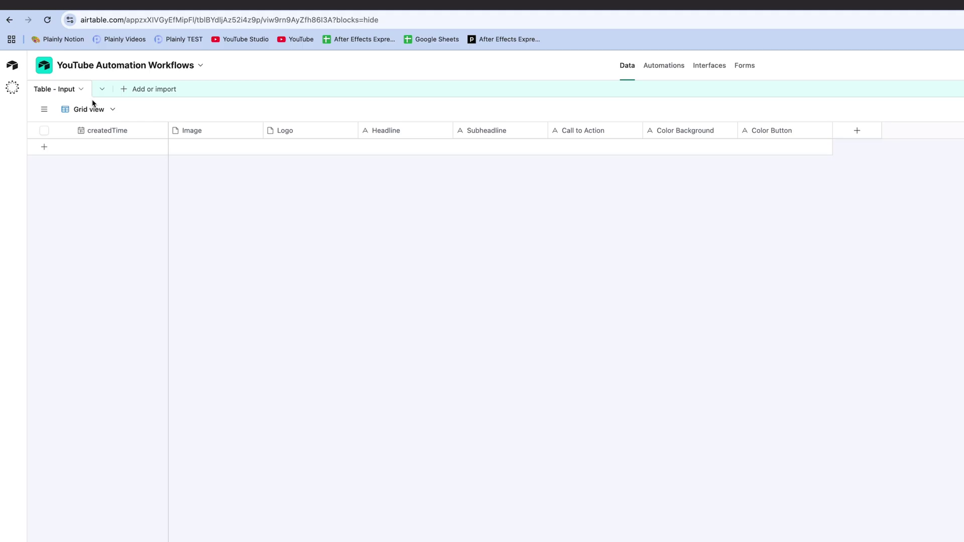
Step: Duplicate the input table without records and name the copy 'Table - Output'
click(75, 89)
click(118, 198)
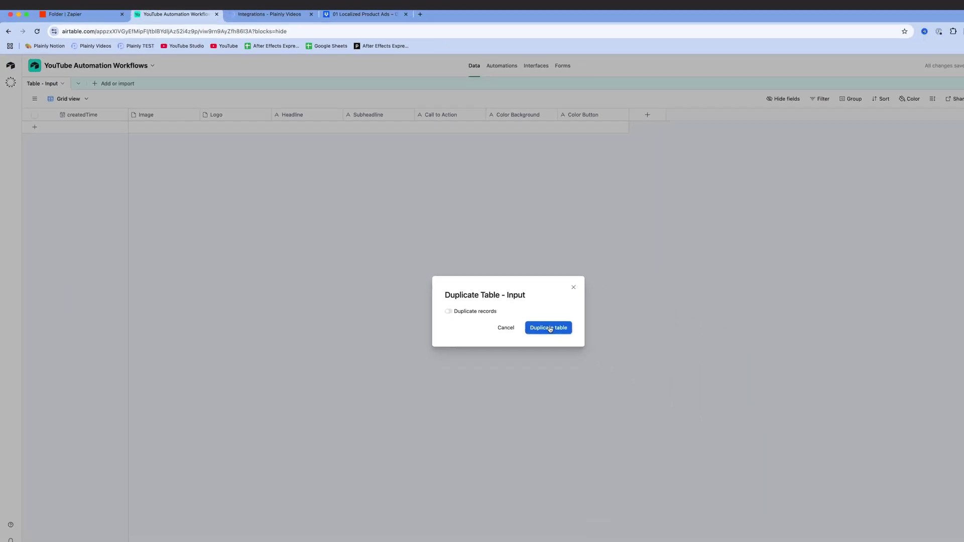
click(726, 413)
click(93, 84)
click(97, 126)
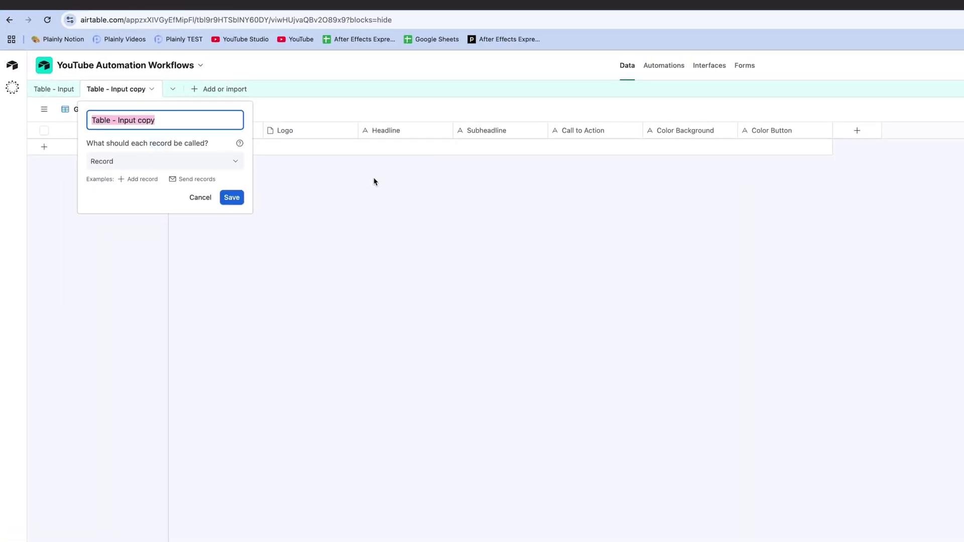
click(238, 202)
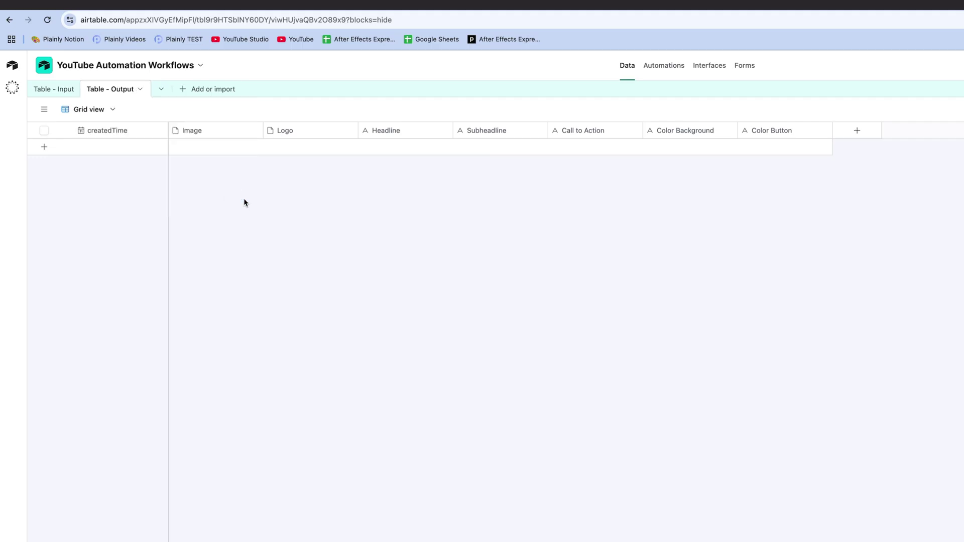
Step: Change createdTime into a single line text field named language
right_click(115, 131)
click(120, 157)
click(166, 213)
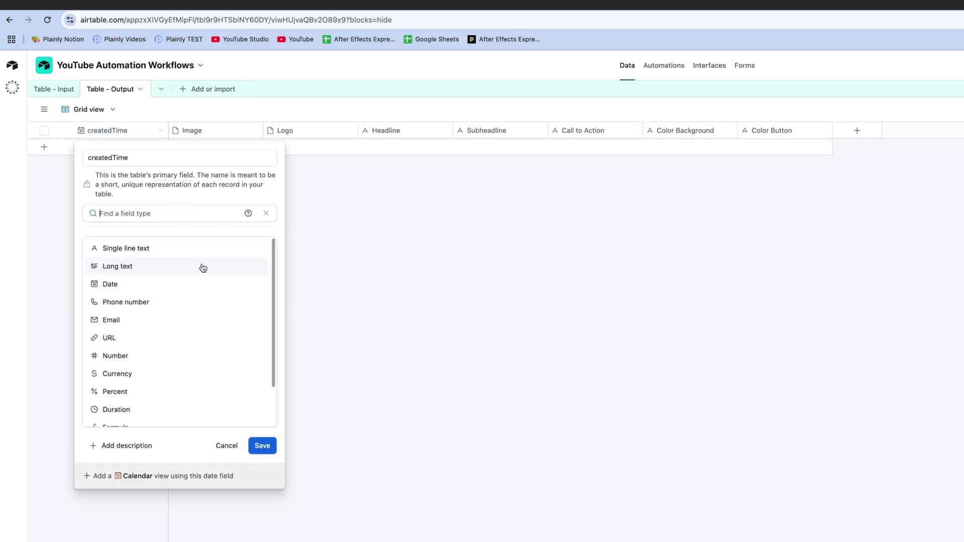
click(165, 248)
click(262, 260)
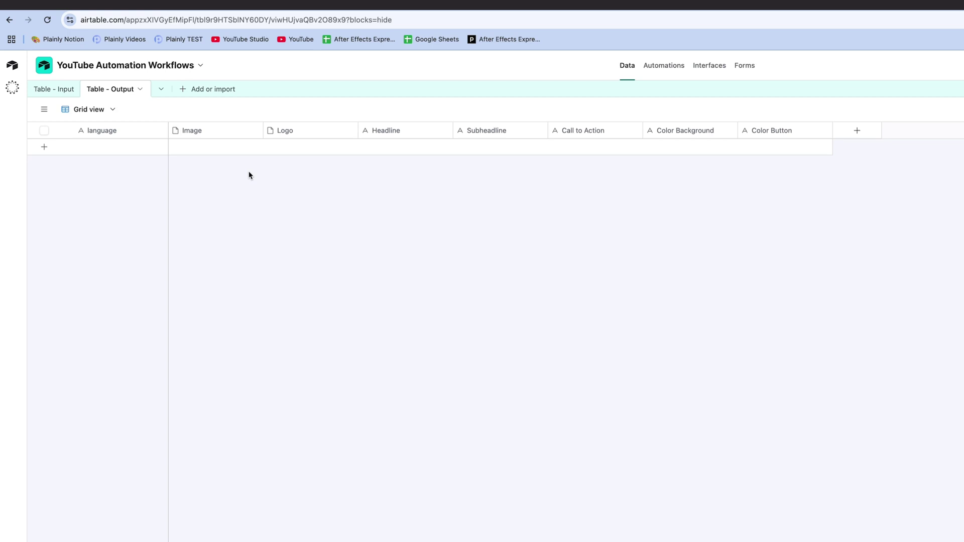
Step: Convert the Image and Logo fields to URL fields
double_click(221, 130)
click(274, 181)
click(248, 340)
click(357, 236)
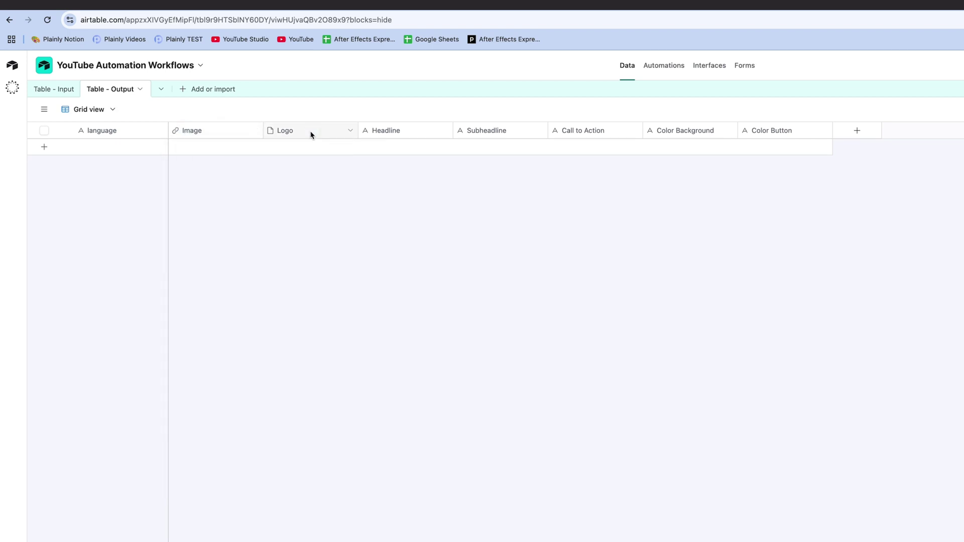
double_click(311, 130)
click(352, 181)
scroll(364, 267, down, 2)
click(351, 307)
click(450, 237)
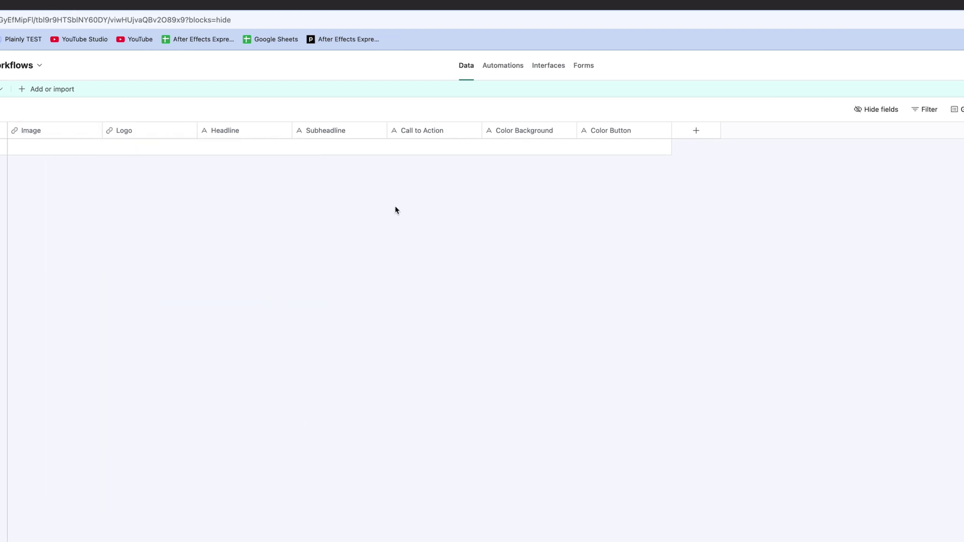
Step: Add a new URL field named Voiceover
click(697, 131)
click(701, 420)
text(Voiceover)
key(Return)
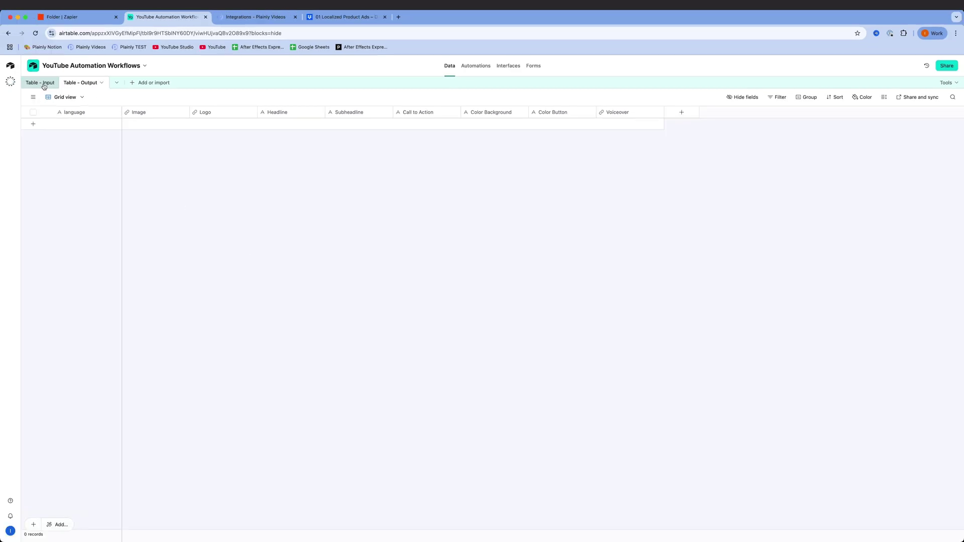
Step: Create a form named 'Localized Product Ads' based on Table - Input
click(534, 66)
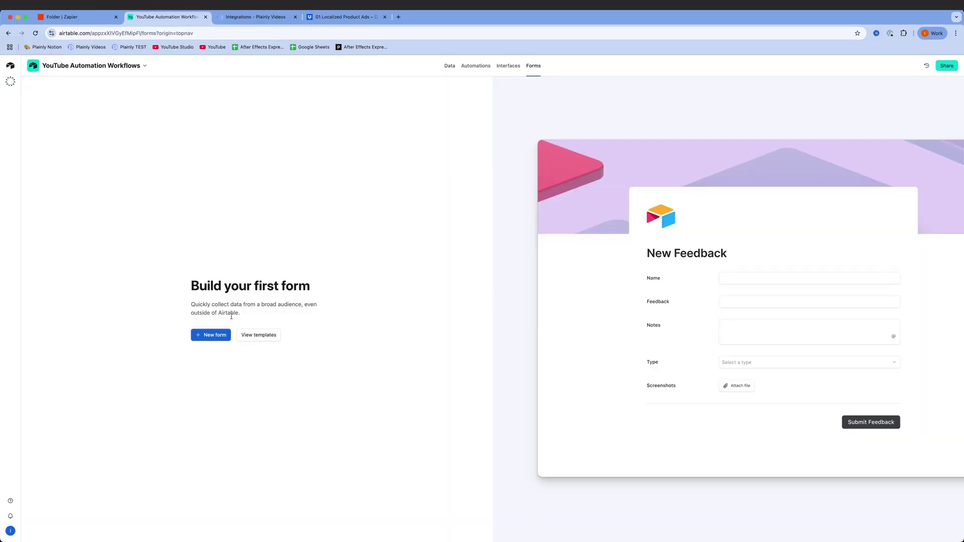
click(211, 335)
click(337, 225)
click(311, 267)
text(Localized Product Ads)
click(650, 412)
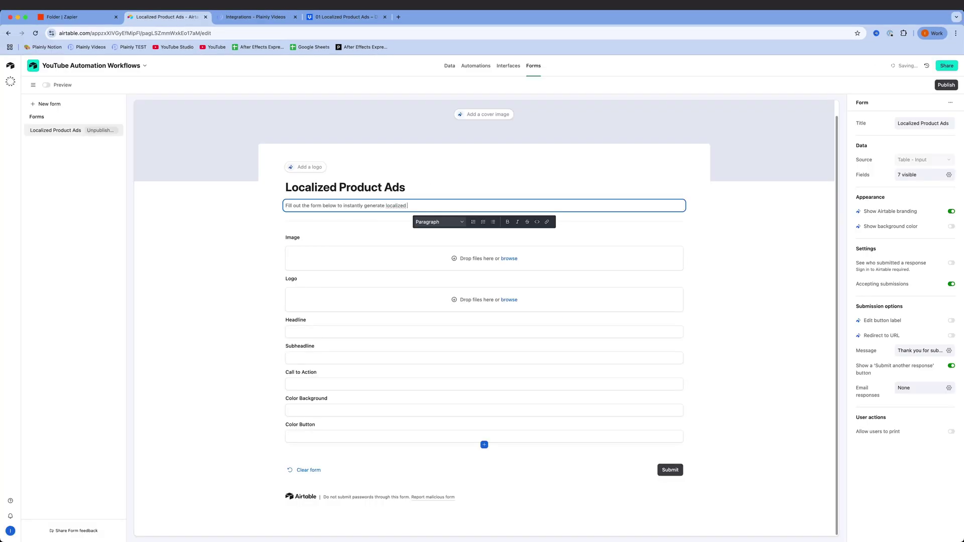
Step: Add form groups named Brand Details and Ad Content
click(485, 454)
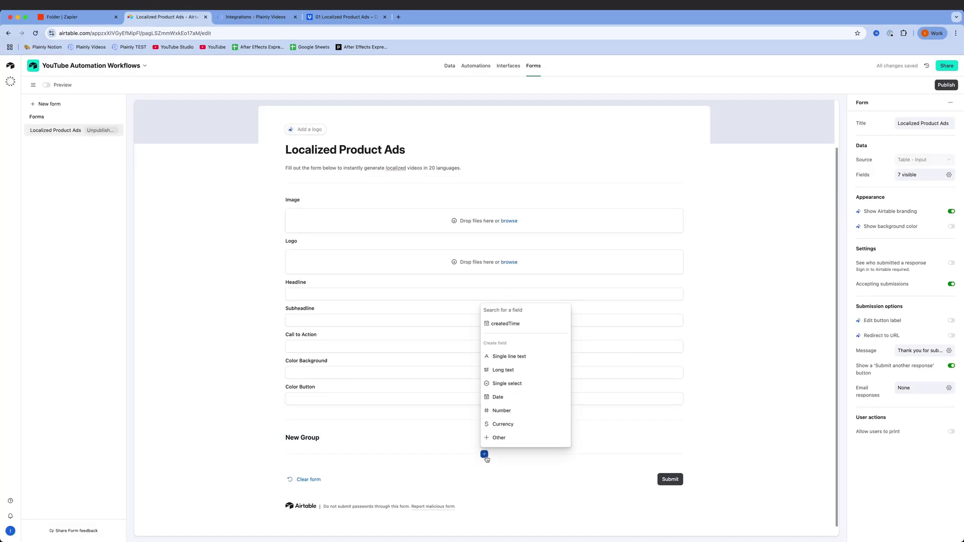
click(484, 424)
text(Brand Details)
click(303, 428)
text(Ad Content)
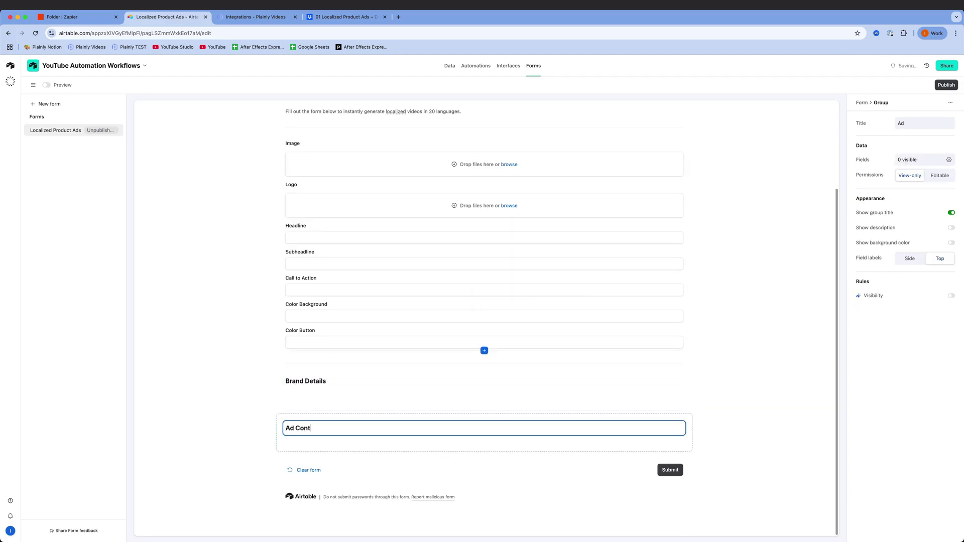
Step: Move Logo and both colour fields into Brand Details, and Headline, Image, Subheadline, Call to Action into Ad Content
drag(302, 201, 323, 396)
drag(319, 271, 319, 396)
drag(301, 268, 318, 402)
drag(301, 187, 302, 427)
drag(301, 159, 302, 391)
drag(300, 152, 306, 444)
drag(301, 179, 484, 444)
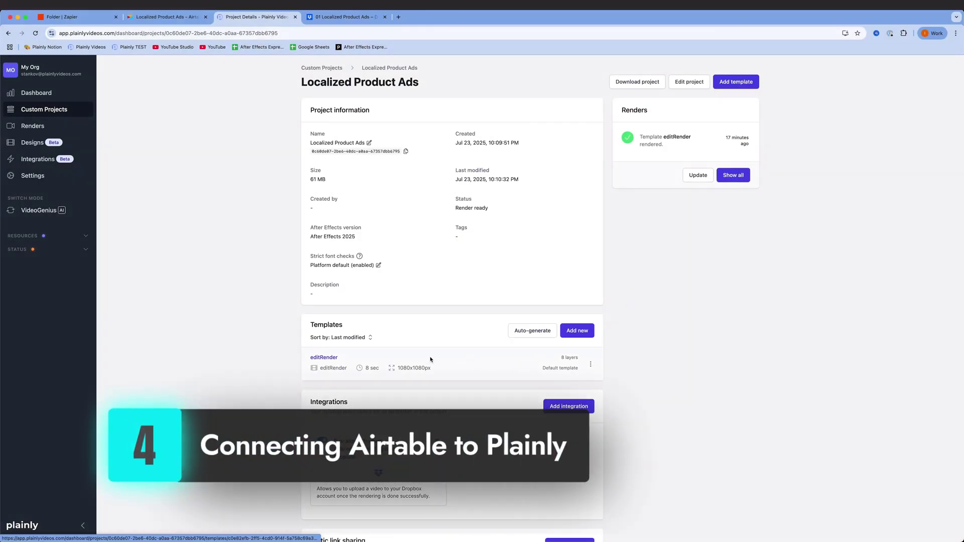
Step: Add a Render from Airtable integration to the editRender template
click(453, 365)
scroll(511, 345, down, 1)
scroll(511, 344, down, 3)
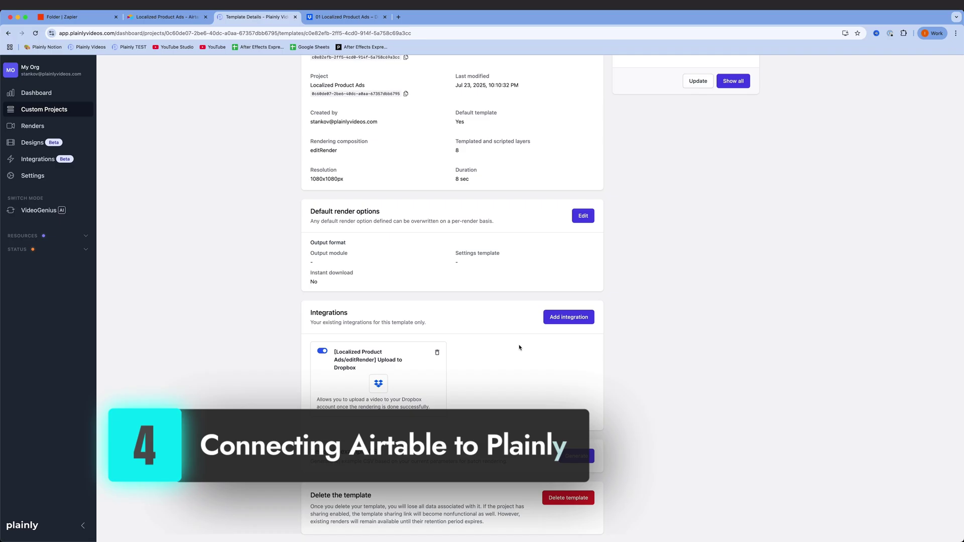
click(560, 318)
scroll(577, 336, down, 10)
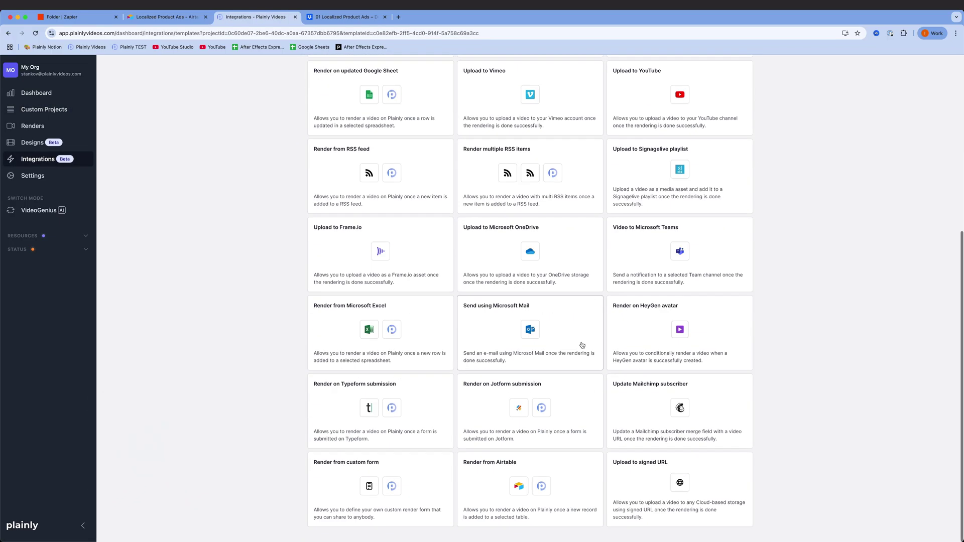
click(555, 471)
Step: Set base YouTube Automation Workflows, table Table - Output, and map fields to the template layers
click(555, 172)
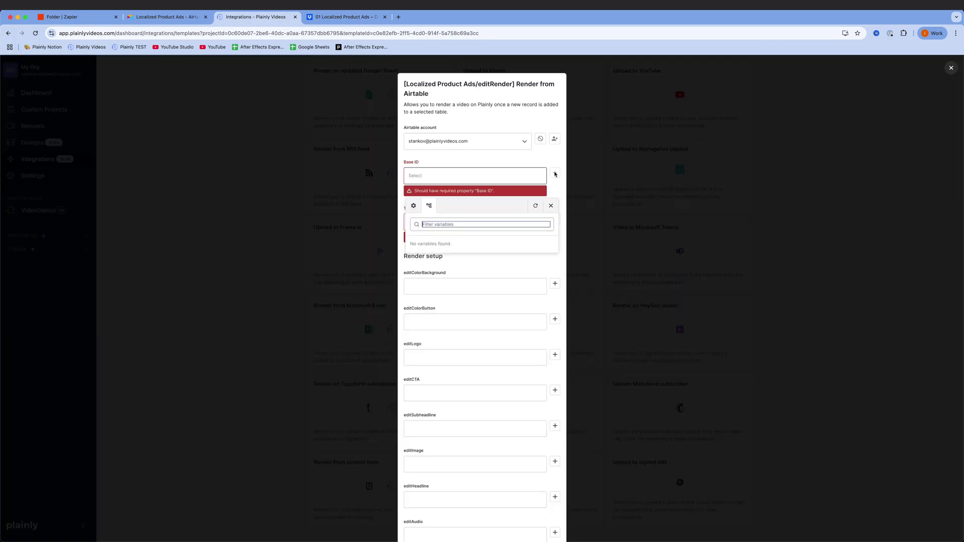
click(555, 173)
click(555, 173)
click(461, 261)
click(555, 213)
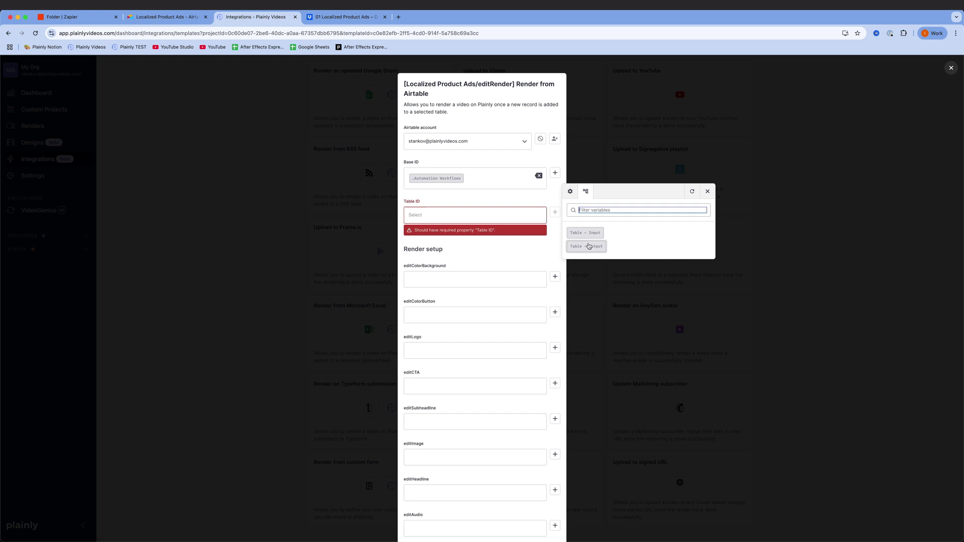
click(585, 249)
click(554, 269)
click(588, 331)
click(555, 305)
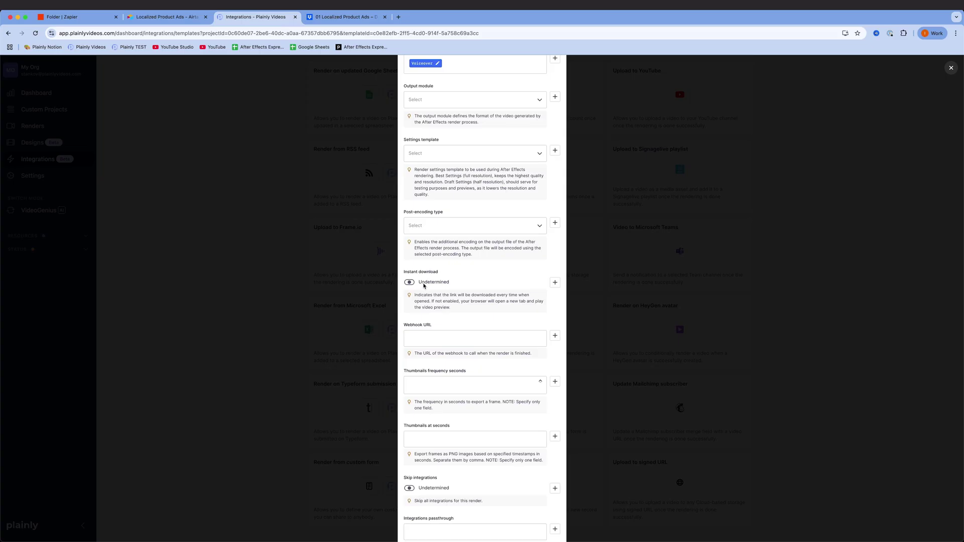
Step: Enable instant download with file names built from language and Created Time
click(410, 283)
click(555, 335)
click(578, 333)
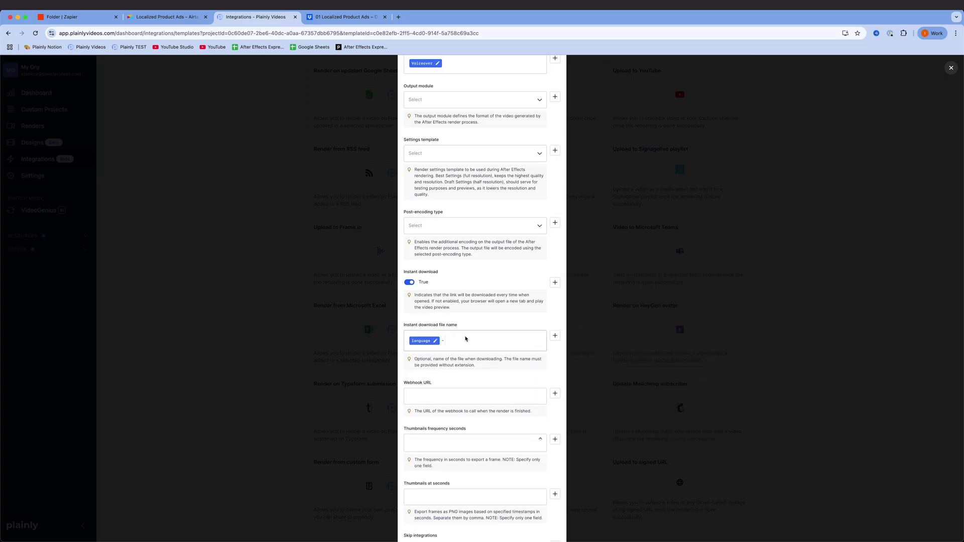
click(555, 336)
click(586, 320)
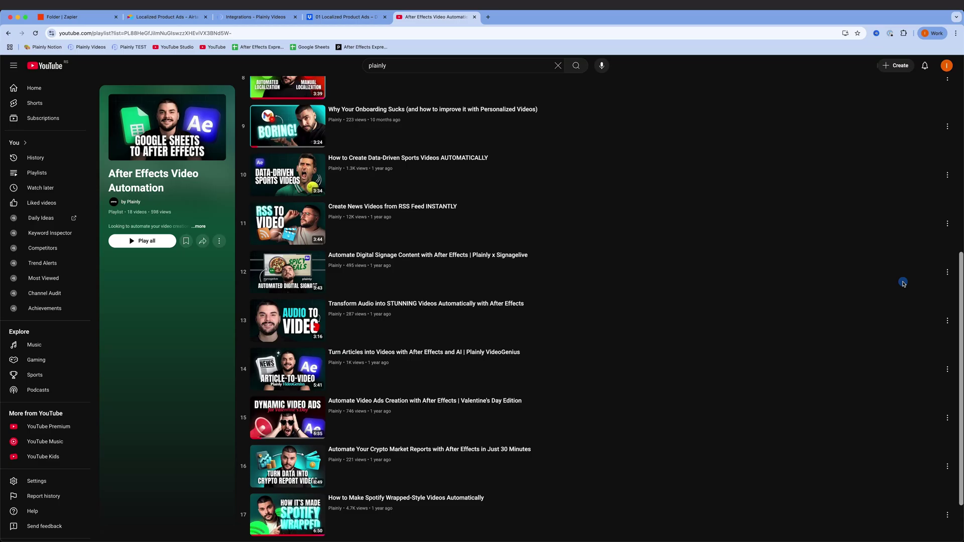
scroll(903, 284, down, 2)
scroll(901, 322, up, 5)
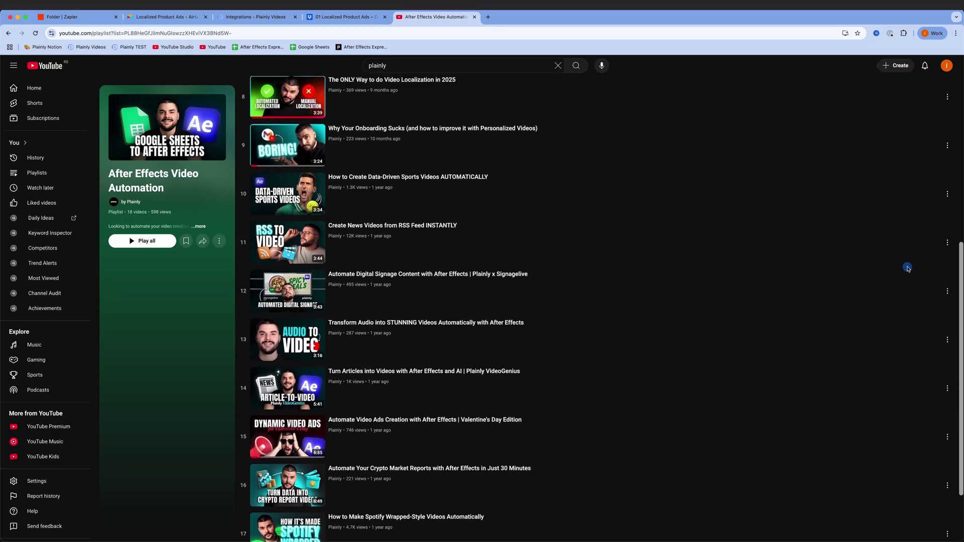
scroll(902, 173, up, 5)
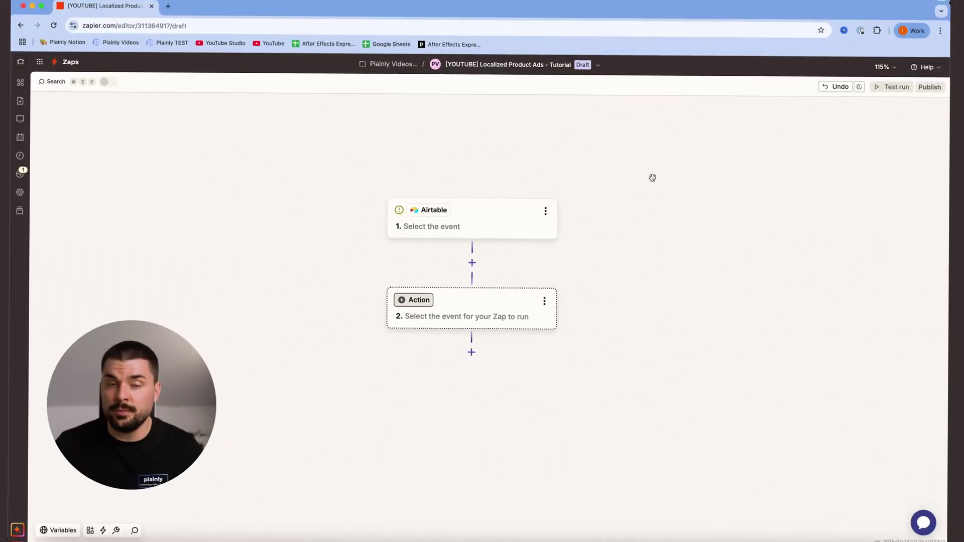
Step: Set the Airtable trigger event to New Record
click(470, 225)
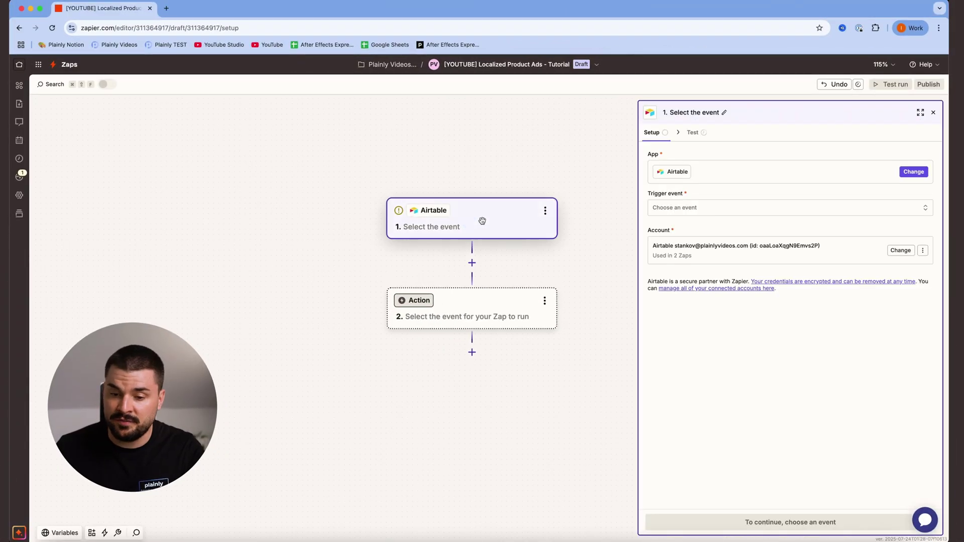
click(688, 212)
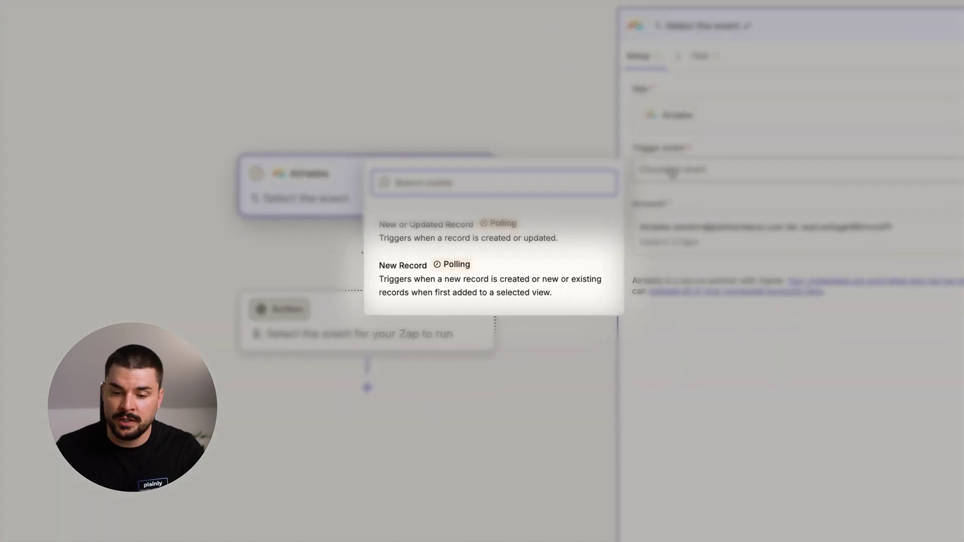
click(458, 284)
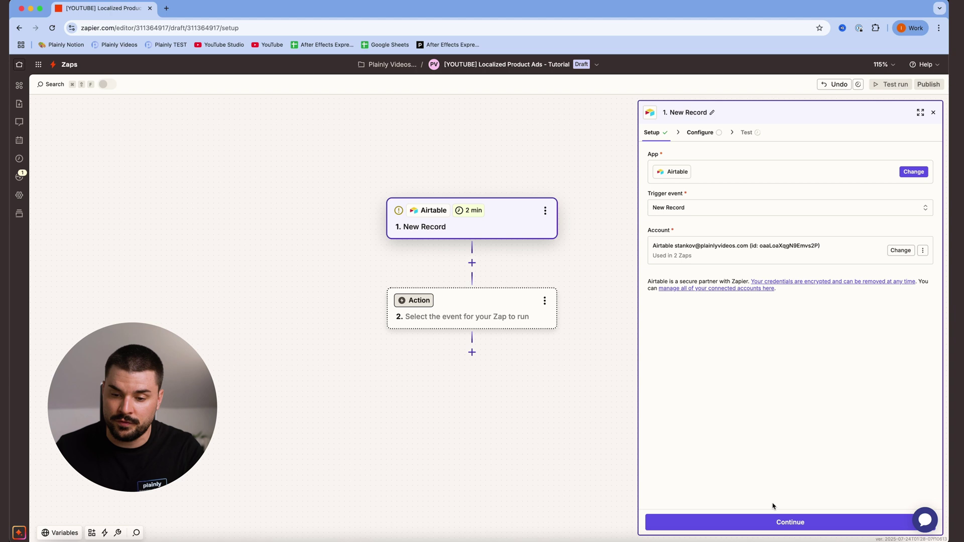
click(776, 521)
Step: Point the trigger at YouTube Automation Workflows, Table - Input, Grid view, include attachments, and test it
click(678, 168)
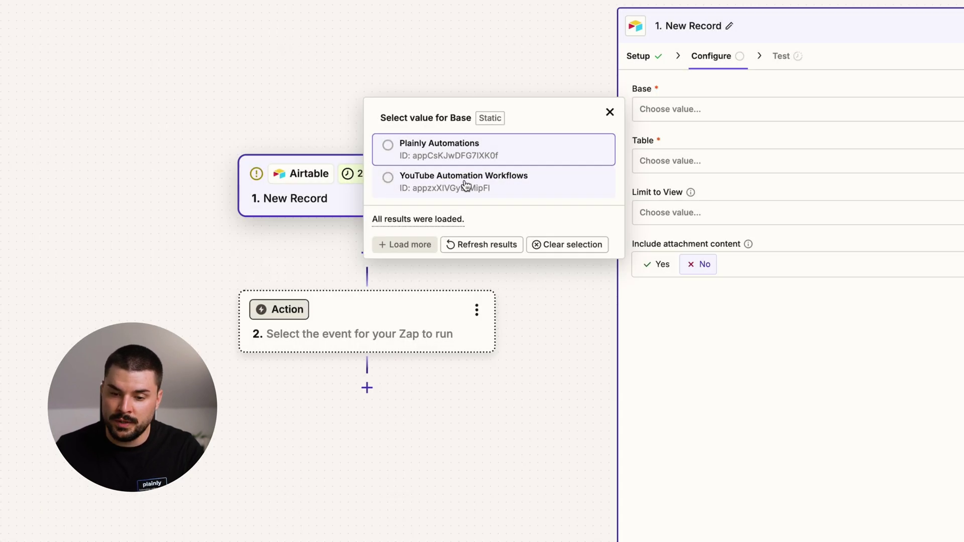
click(466, 185)
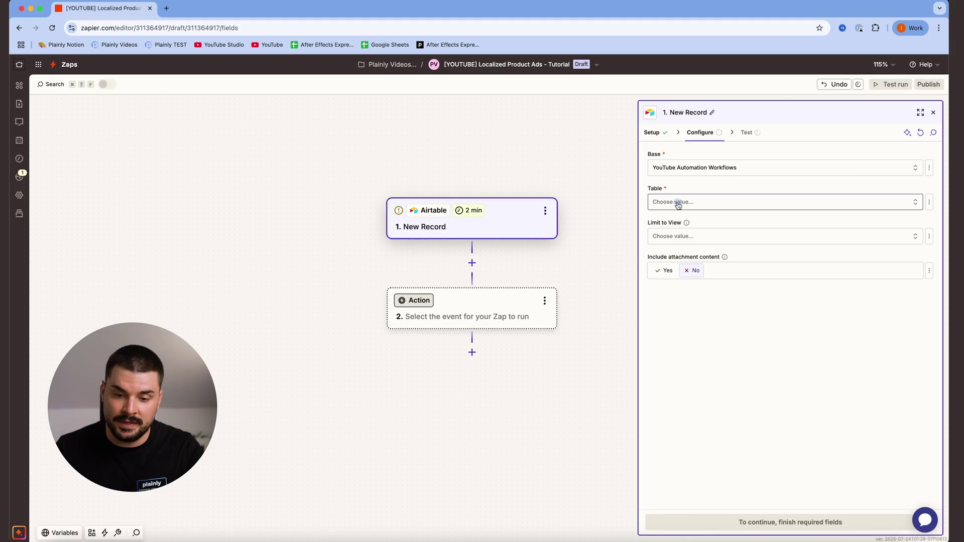
click(678, 203)
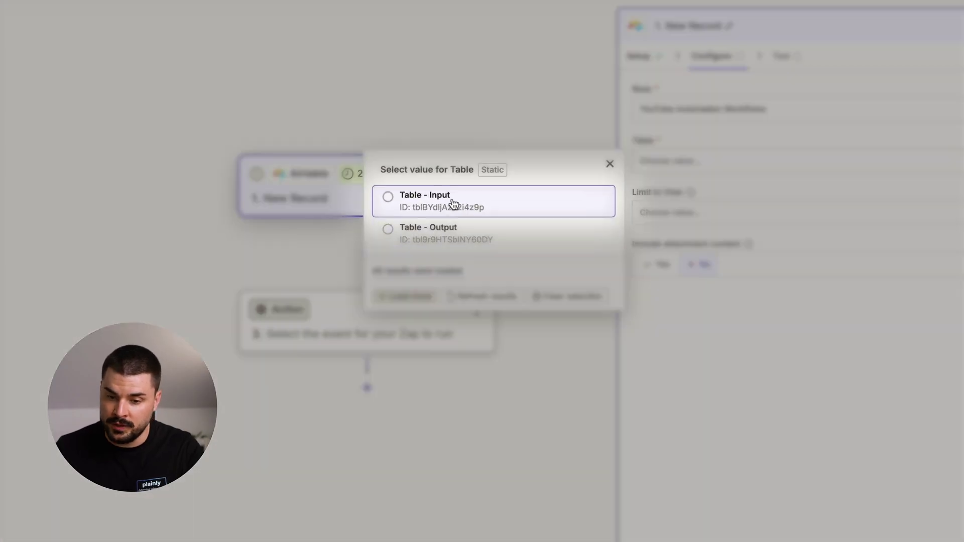
click(523, 223)
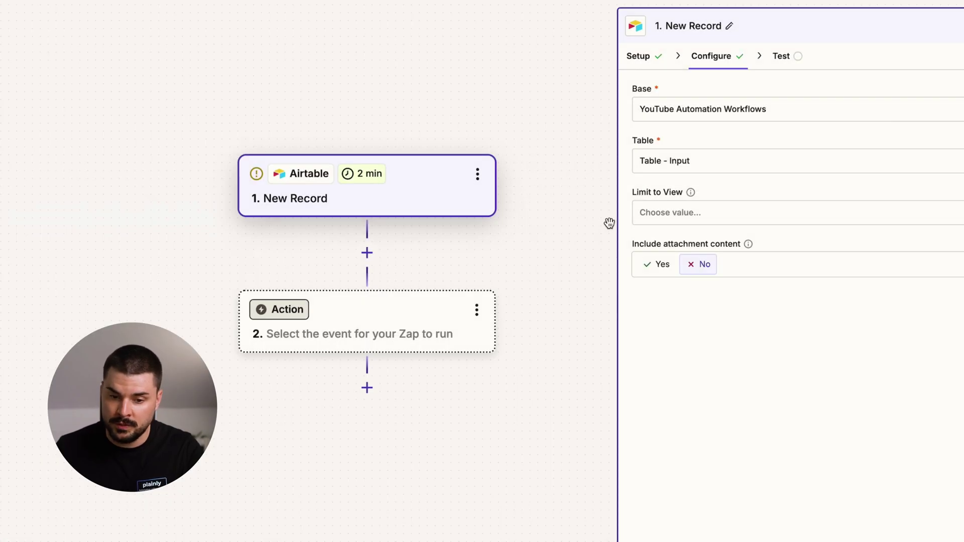
click(712, 213)
click(439, 260)
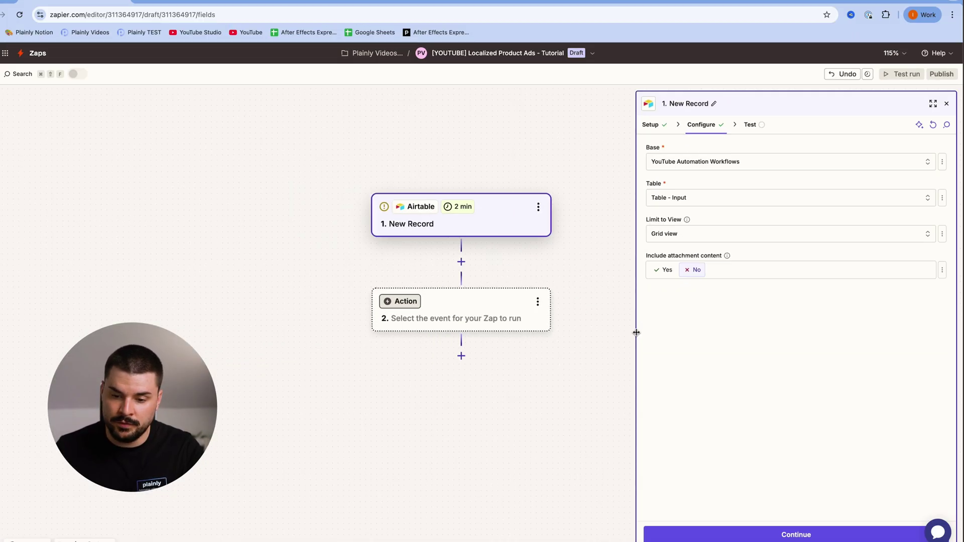
click(663, 270)
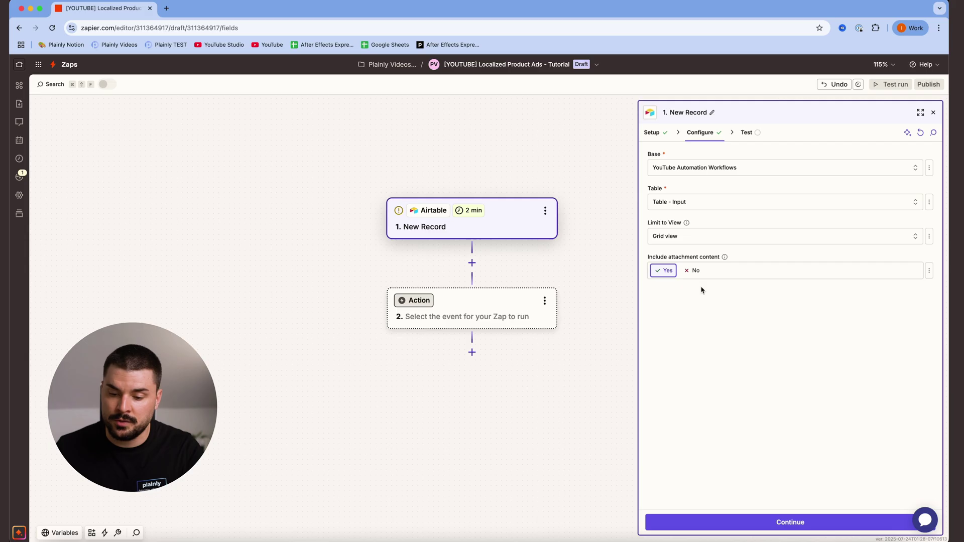
click(812, 521)
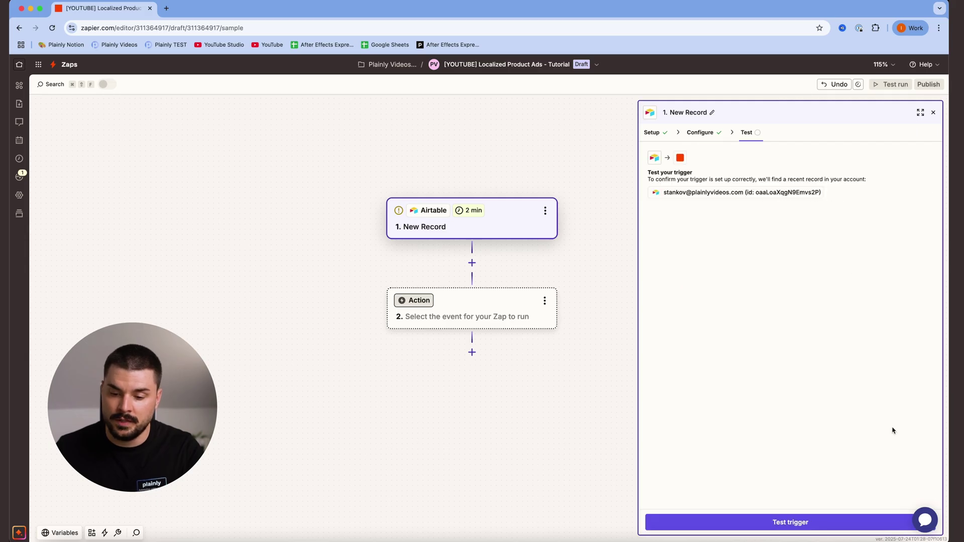
click(794, 522)
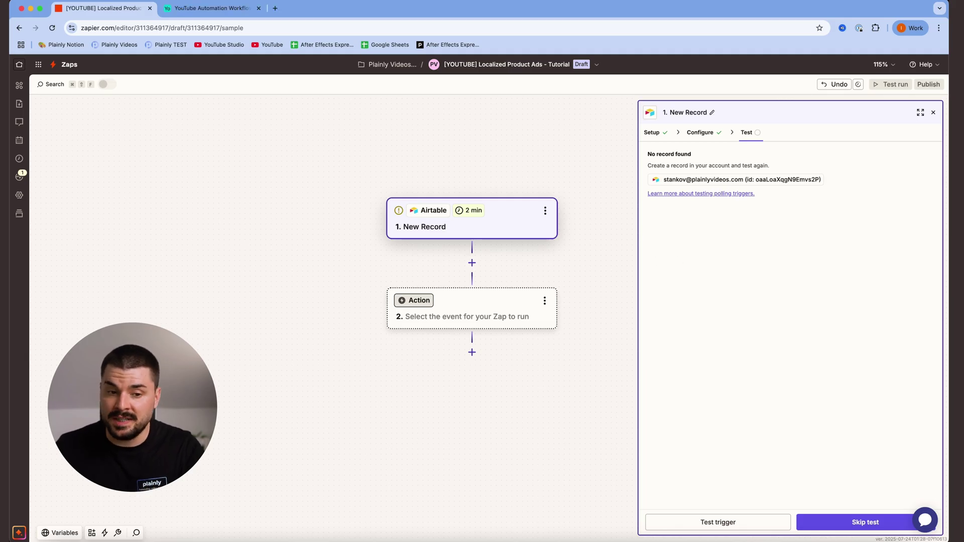
Step: Add a new Airtable input record with a date, and attach the shoe image to the Image and Logo cells
click(211, 8)
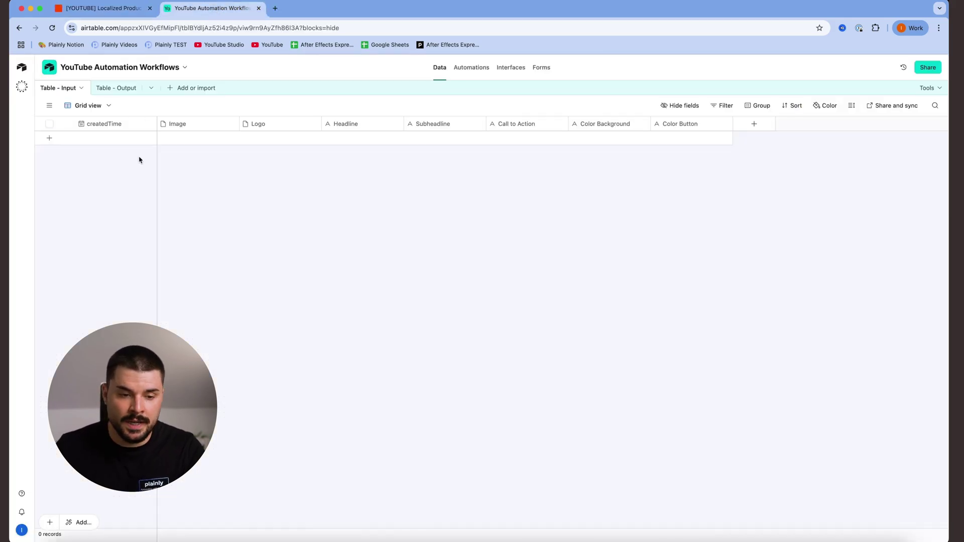
click(98, 142)
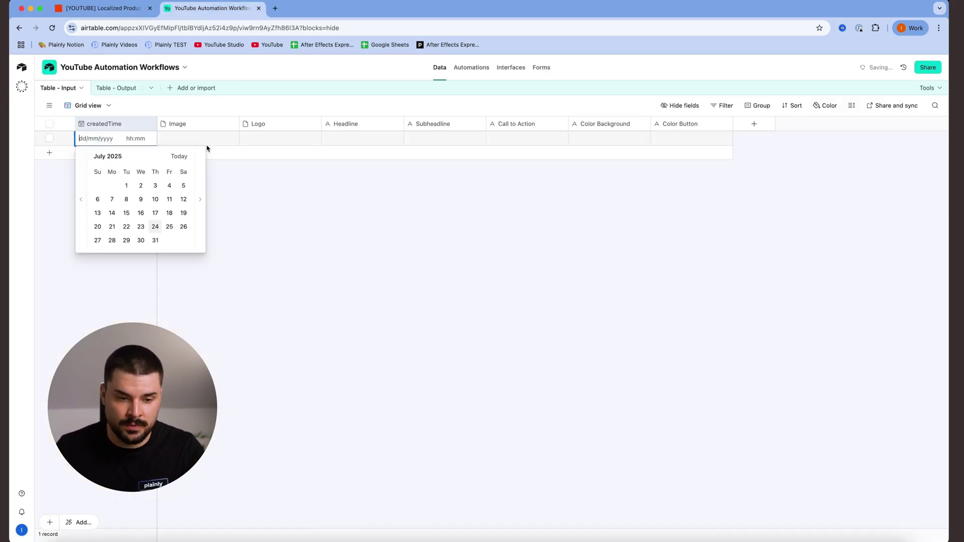
click(169, 226)
click(198, 141)
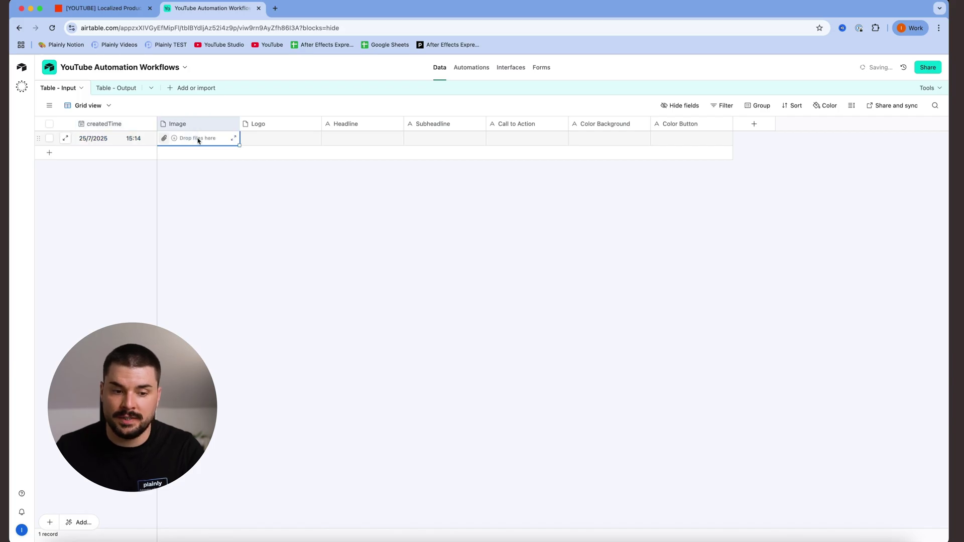
click(805, 535)
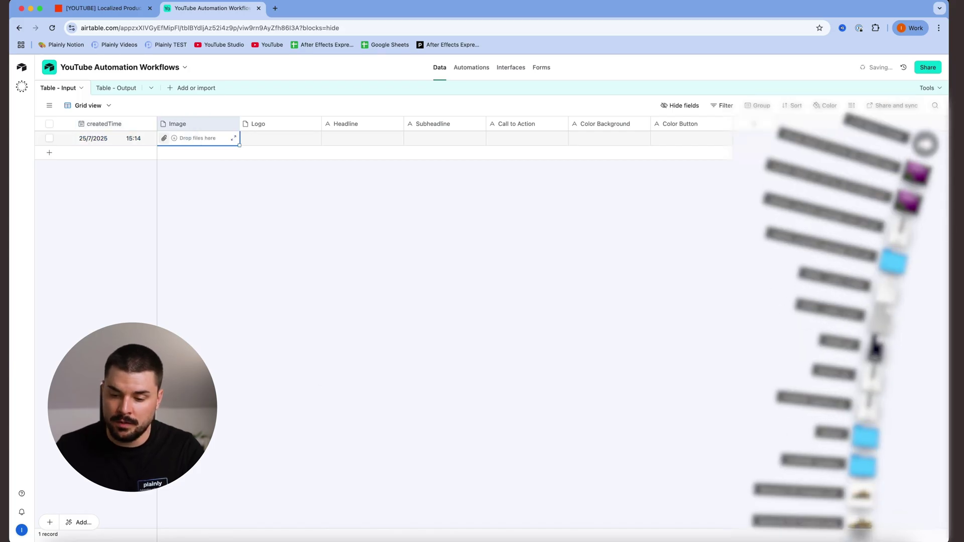
drag(874, 465, 199, 140)
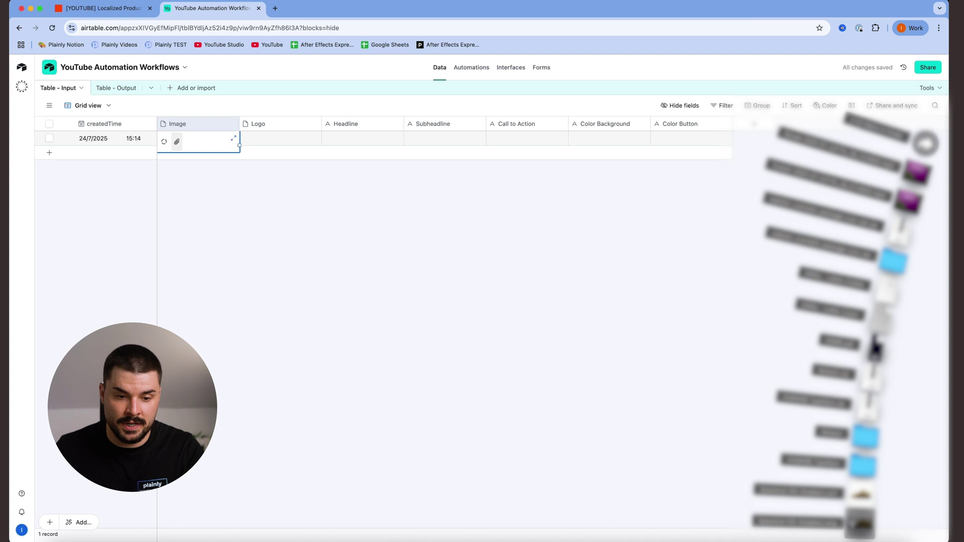
drag(861, 522, 281, 142)
Step: Fill in Headline, Subheadline and Call to action, with colours 000000 and ffffff
click(376, 142)
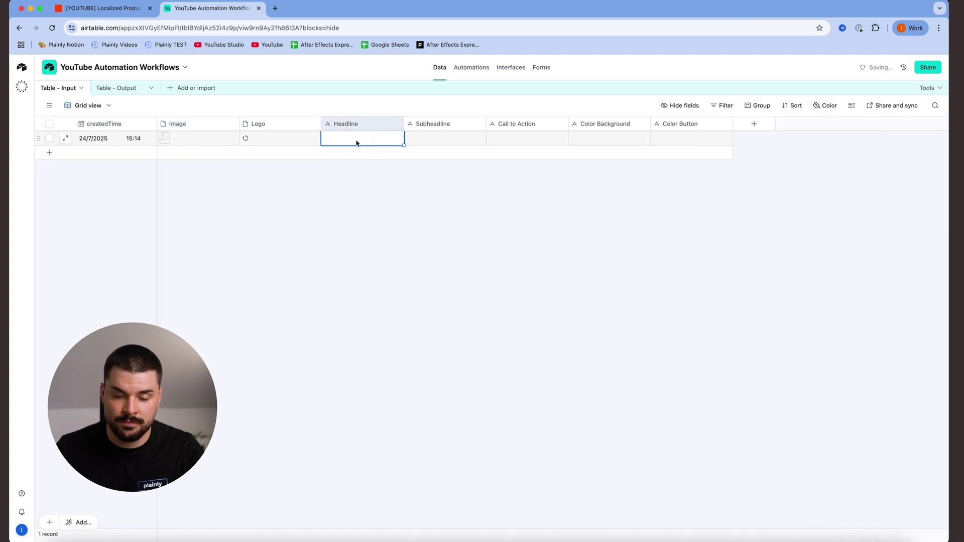
text(Headline)
key(Tab)
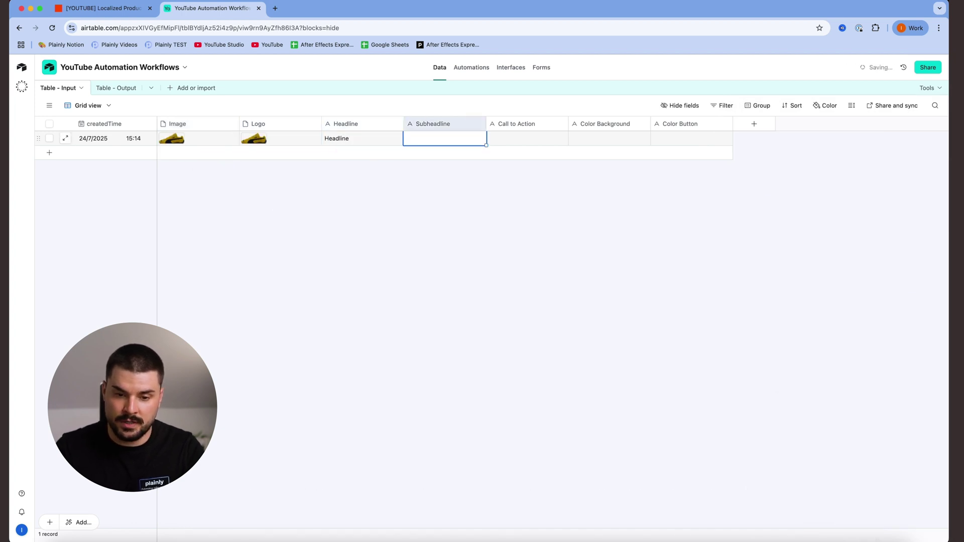
text(Subheadline)
key(Tab)
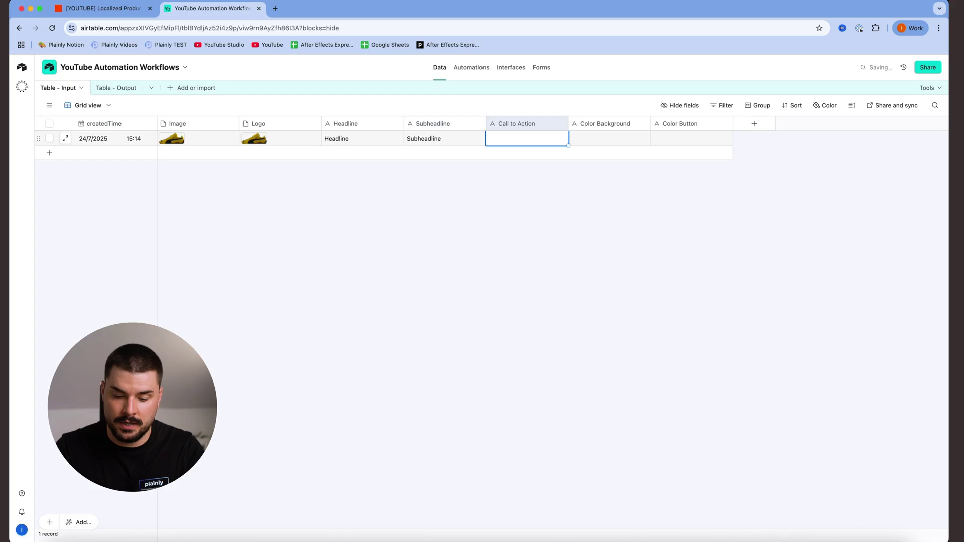
text(Call to acti)
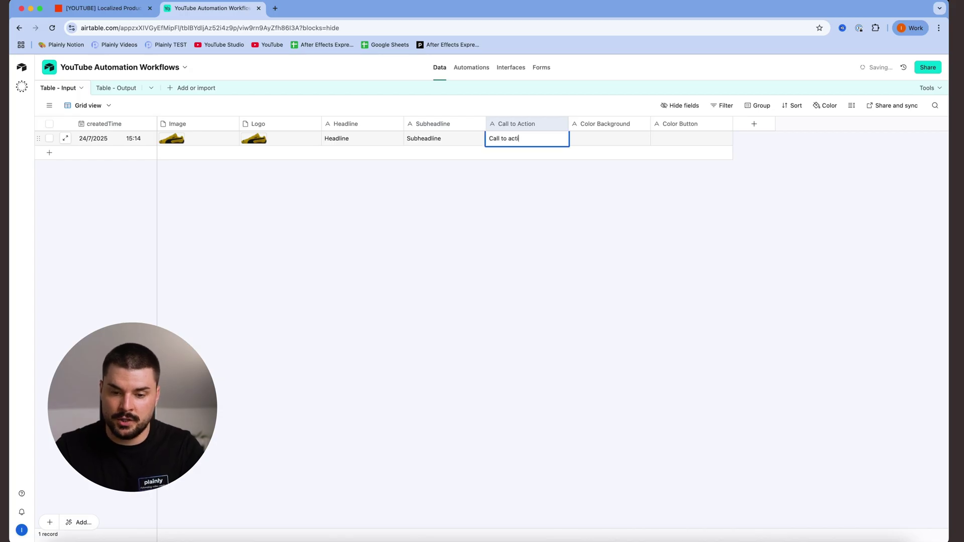
text(on)
click(593, 139)
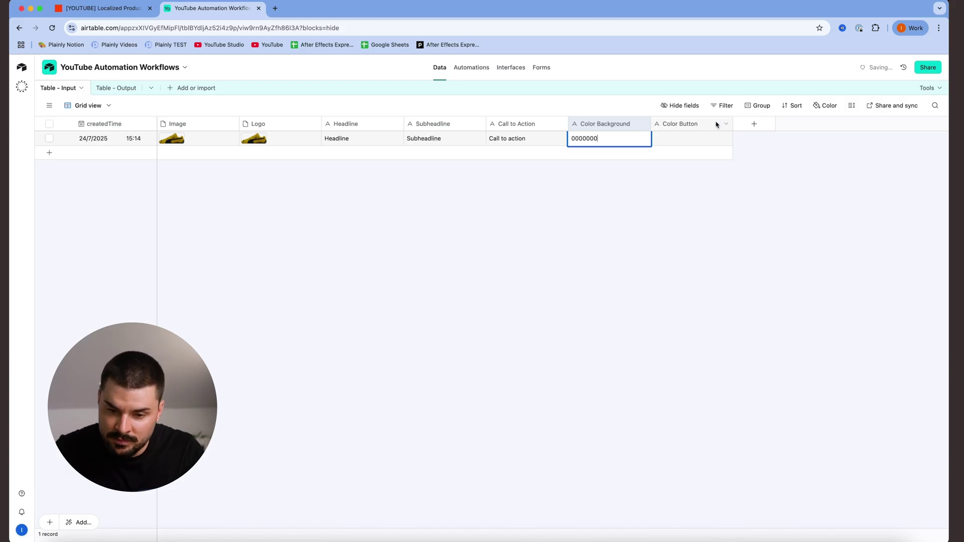
key(BackSpace)
click(710, 140)
click(710, 139)
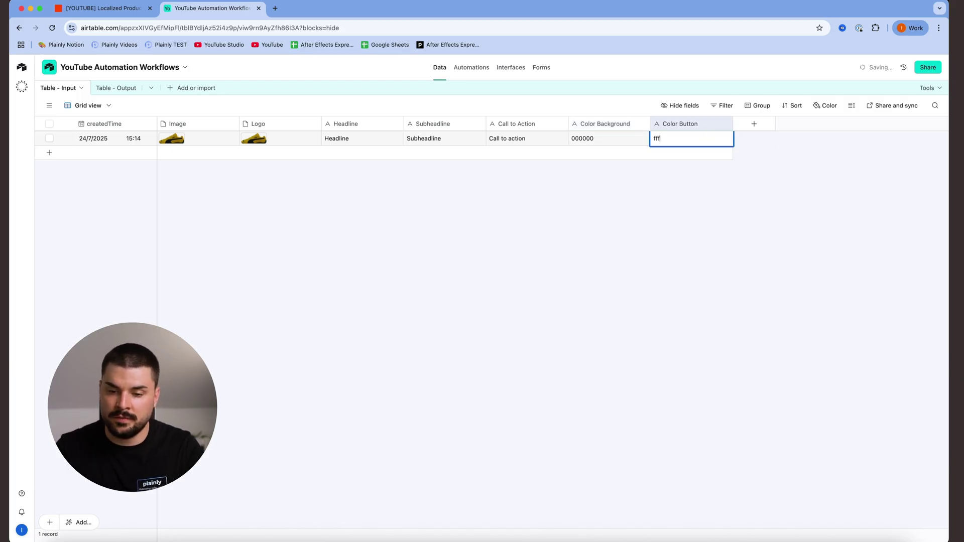
click(621, 230)
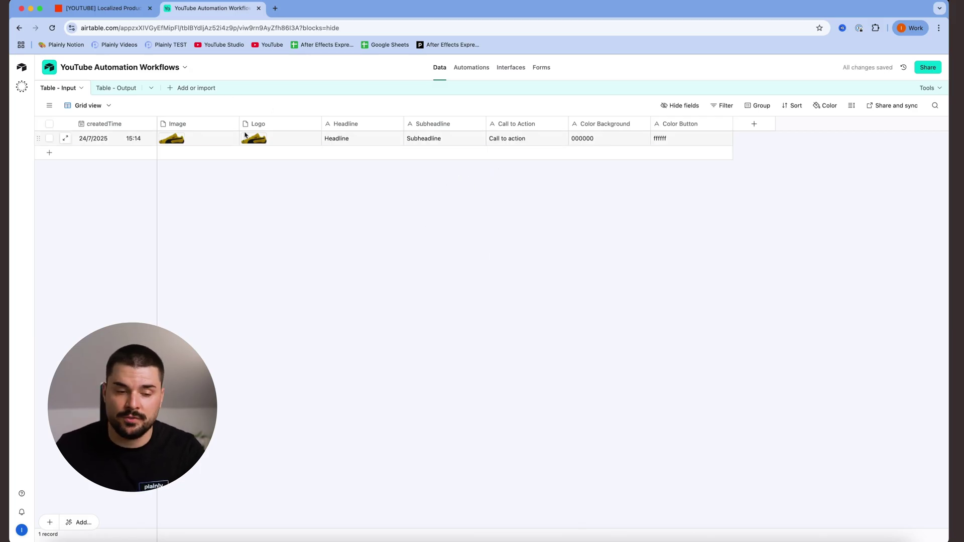
click(107, 9)
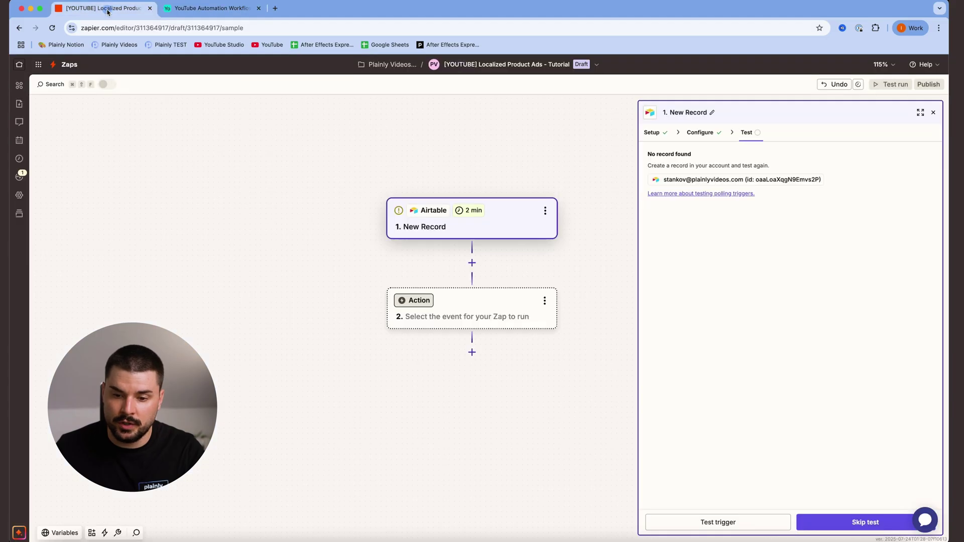
Step: Test the trigger to pull in Record A with its image, logo, text and colours
click(769, 519)
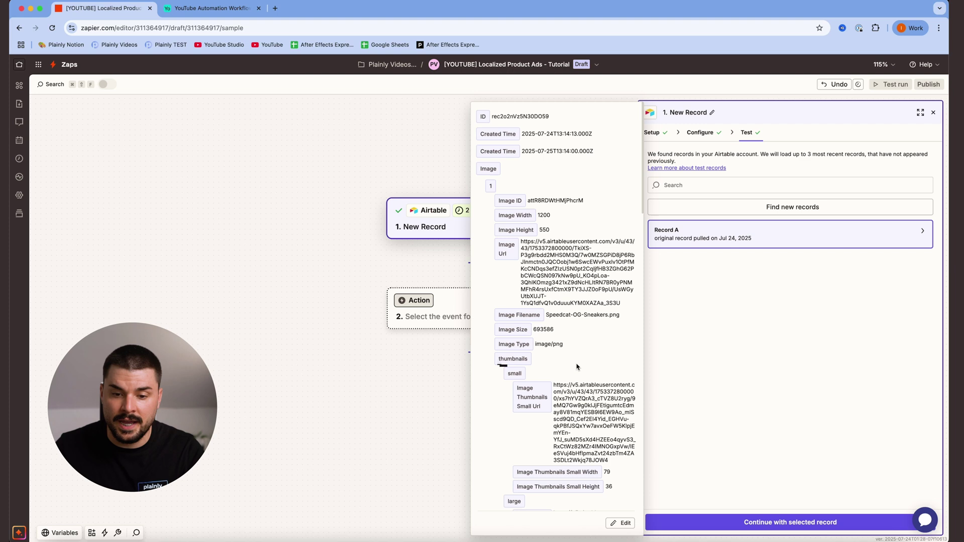
scroll(576, 178, down, 10)
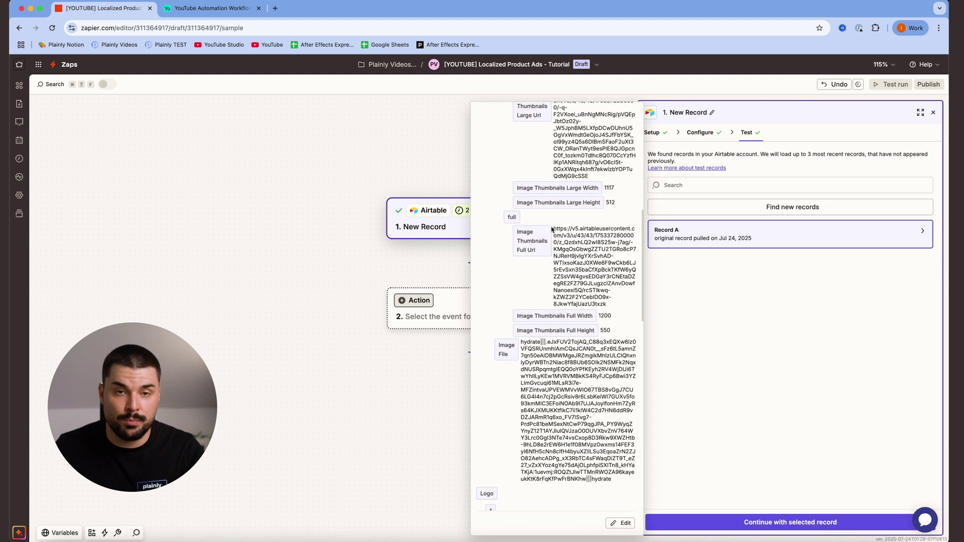
scroll(551, 226, down, 10)
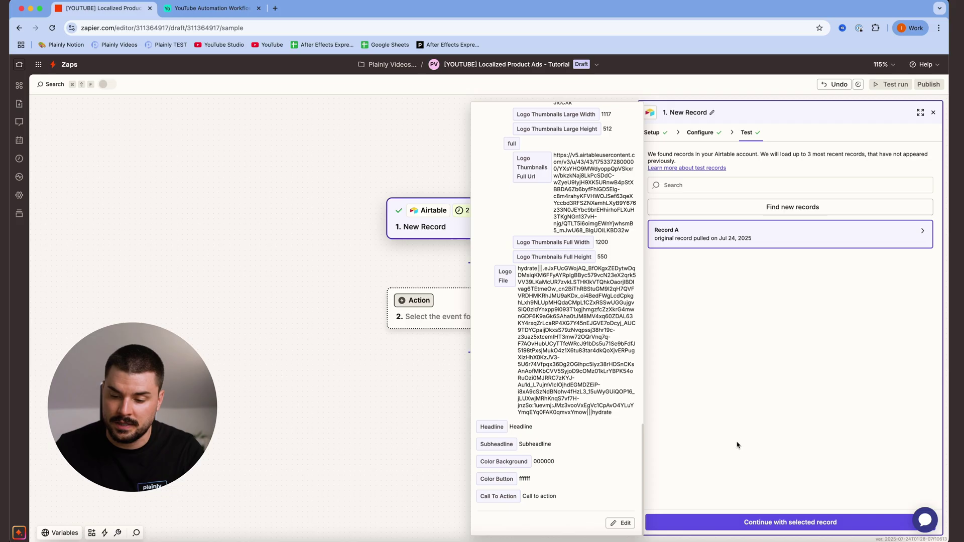
Step: Set step 2 to the ChatGPT (OpenAI) app with the Send Prompt action event
click(791, 522)
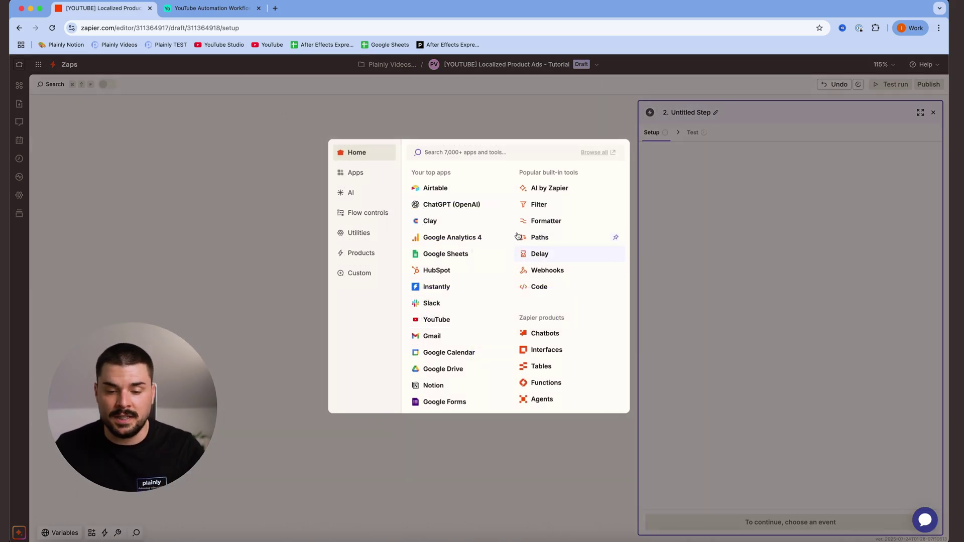
click(463, 204)
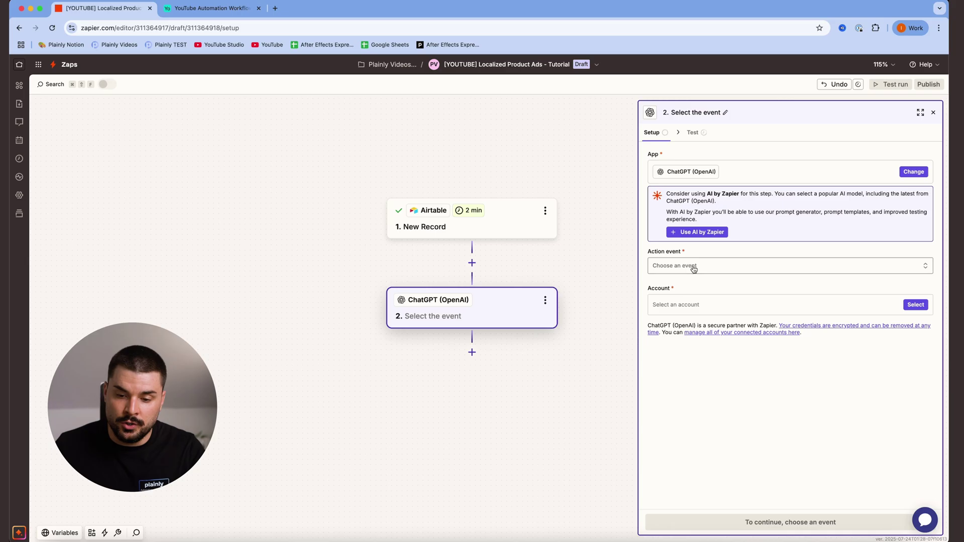
click(702, 266)
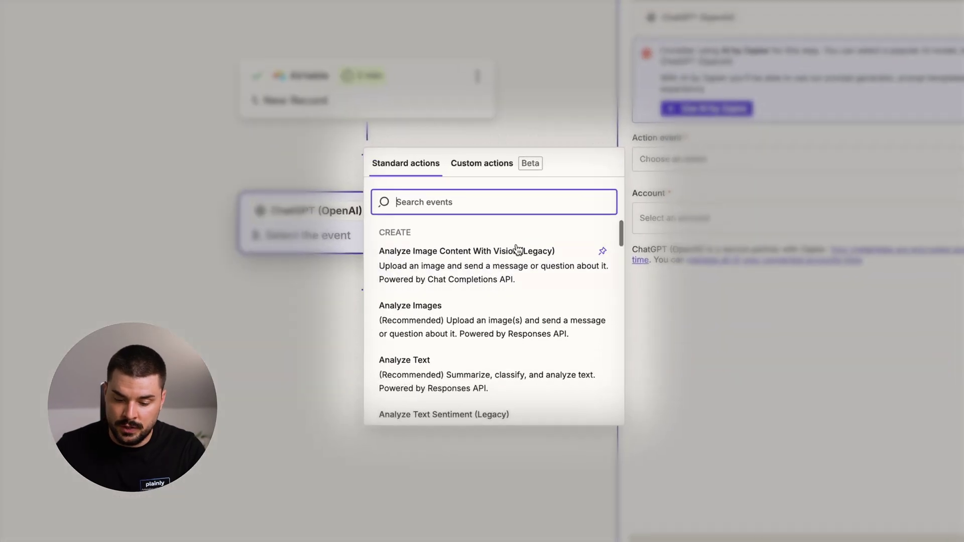
scroll(573, 326, down, 3)
text(prom)
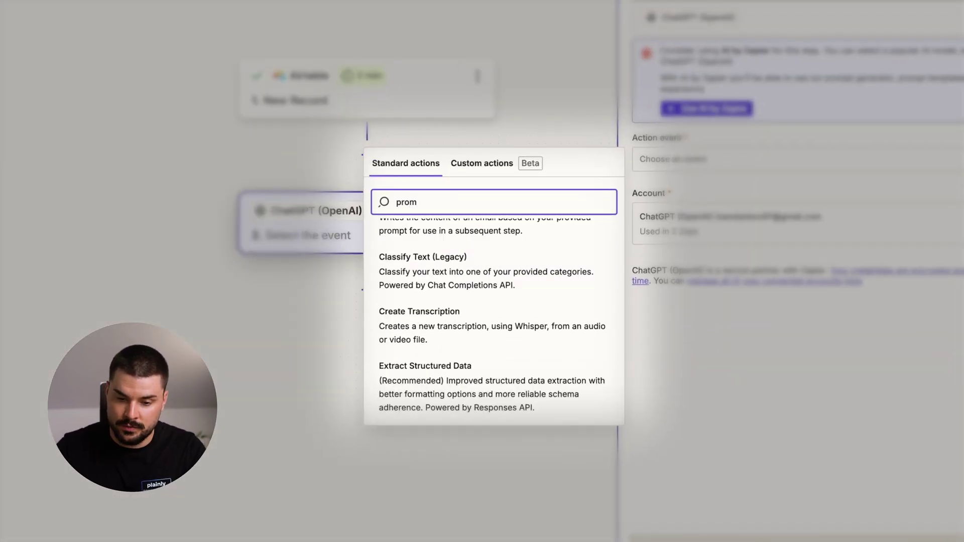
text(pt)
click(457, 284)
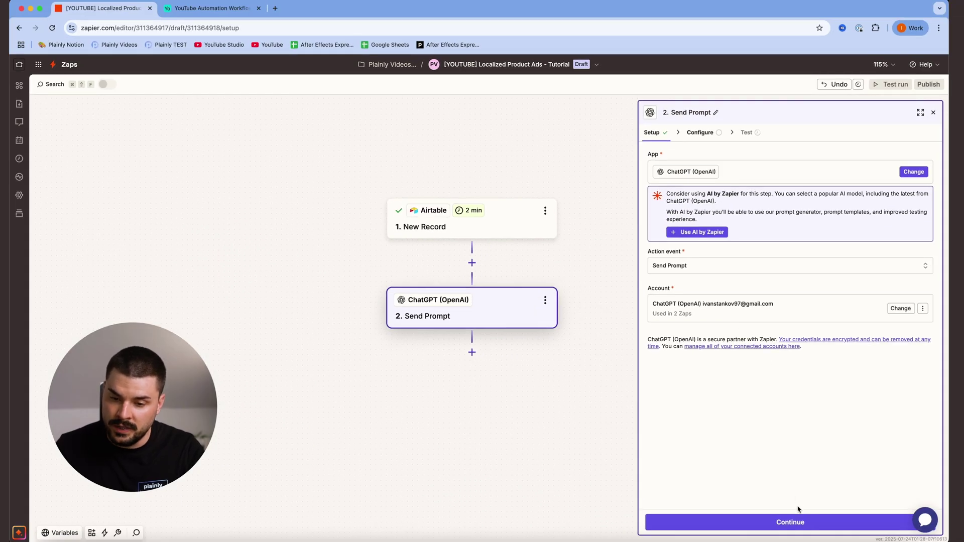
Step: Paste the multilingual translation prompt with JSON output format into the Prompt field
click(797, 521)
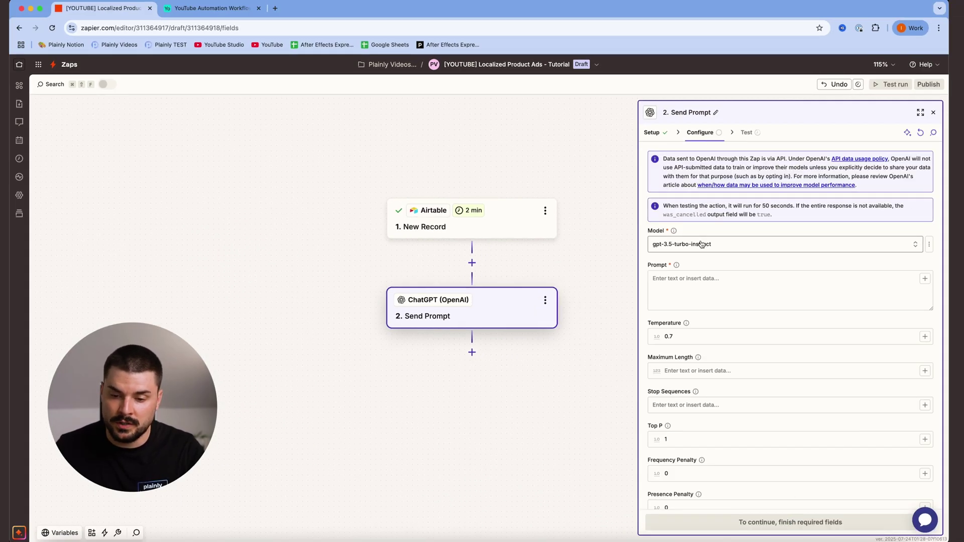
scroll(705, 274, down, 1)
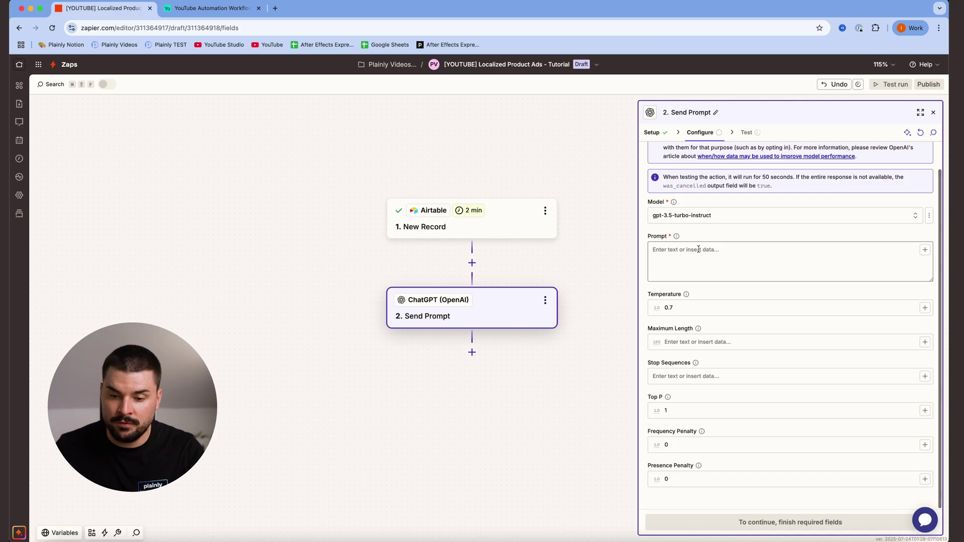
click(706, 271)
key(super+v)
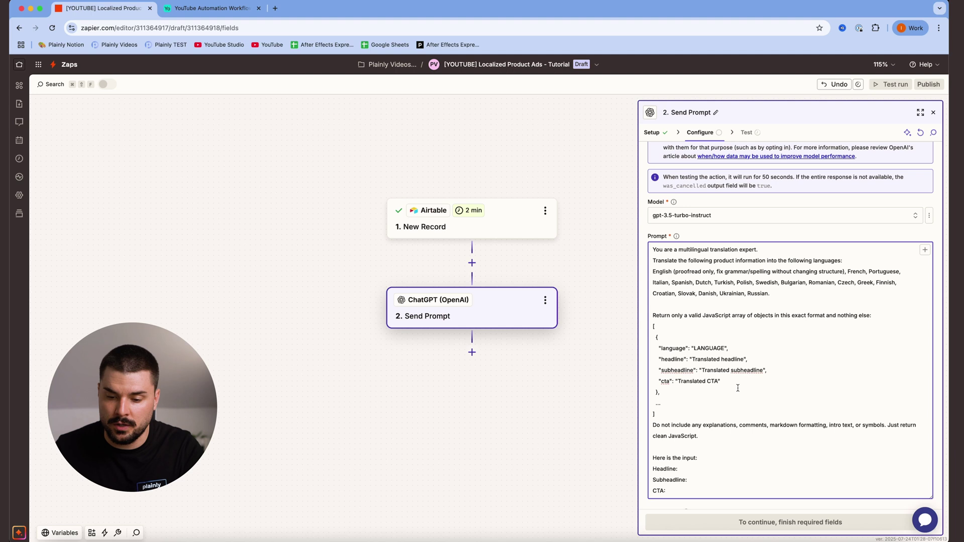
scroll(753, 321, down, 1)
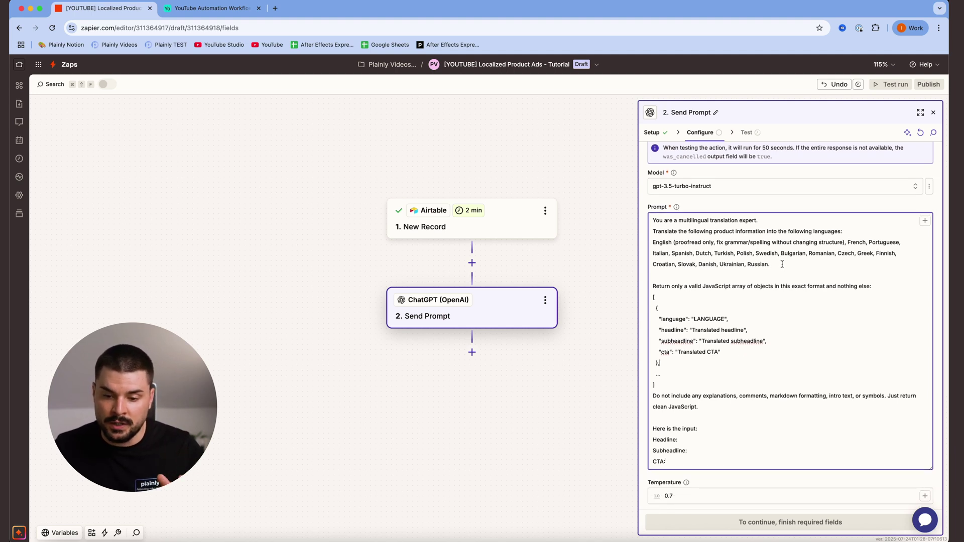
triple_click(777, 263)
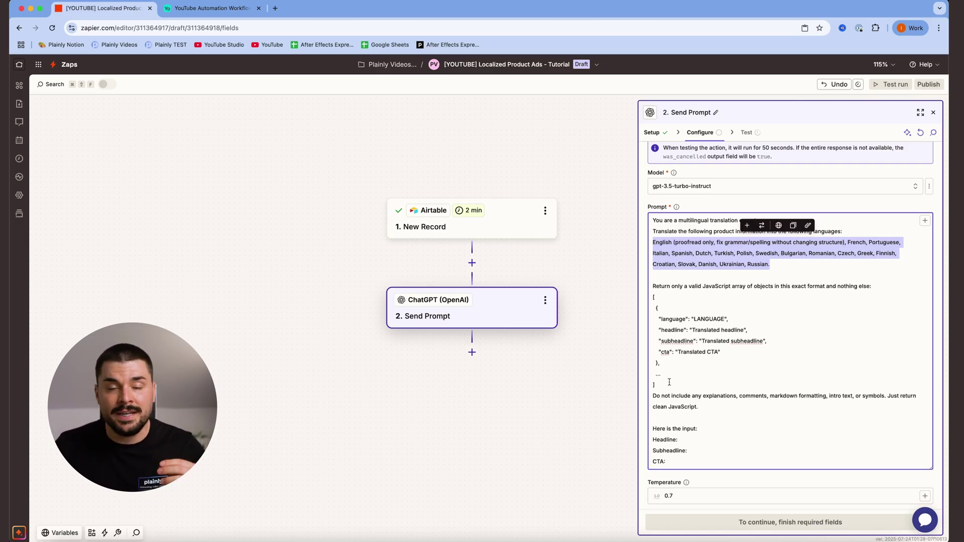
drag(688, 381, 637, 298)
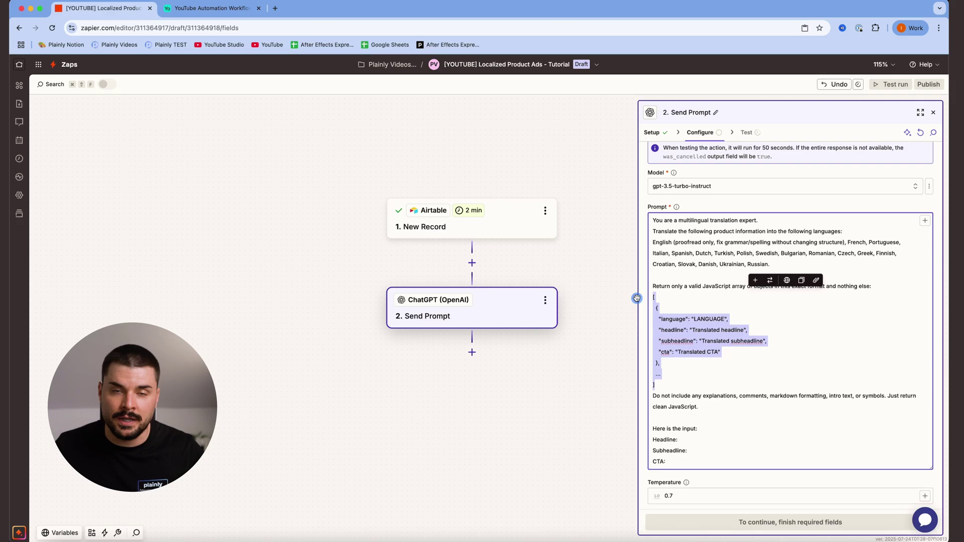
Step: Insert the record's Headline, Subheadline and Call To Action fields into the prompt
click(746, 420)
scroll(744, 361, down, 3)
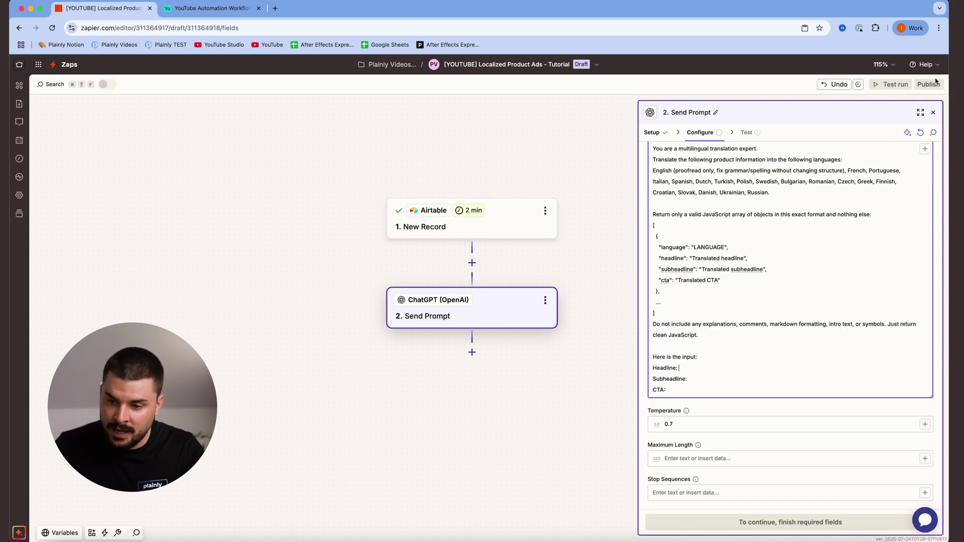
click(551, 350)
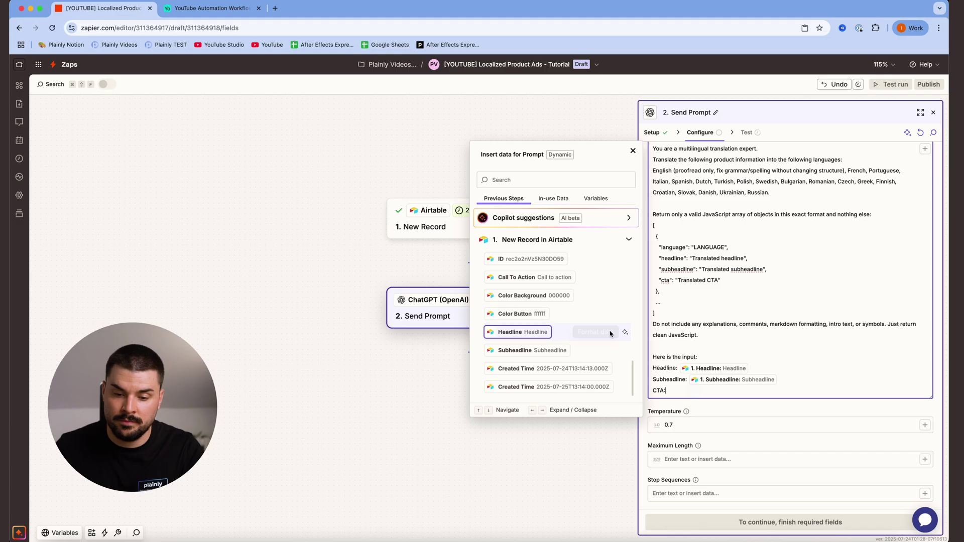
click(535, 277)
click(785, 405)
scroll(788, 452, down, 2)
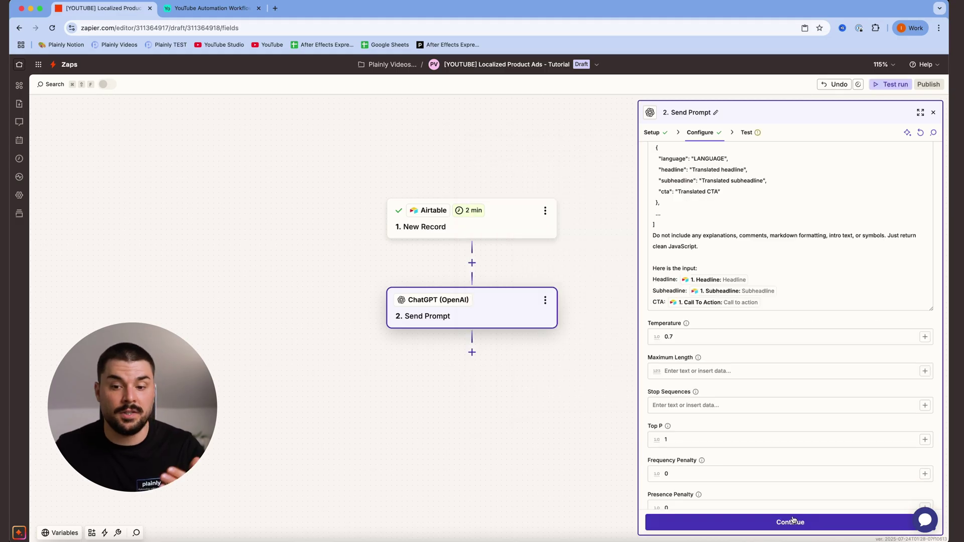
Step: Test Send Prompt and review the per-language headline, subheadline and CTA translations
click(790, 523)
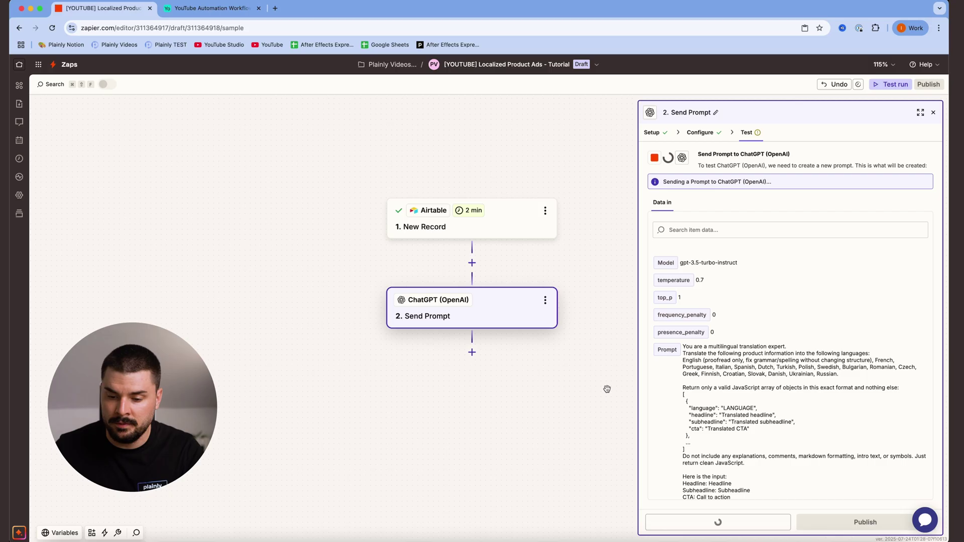
scroll(849, 312, down, 5)
scroll(806, 334, up, 5)
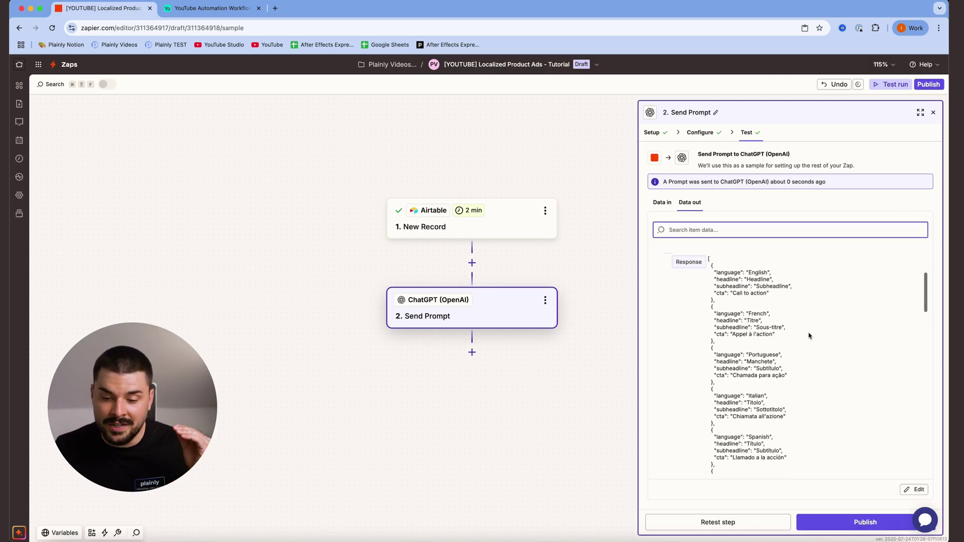
scroll(791, 302, down, 2)
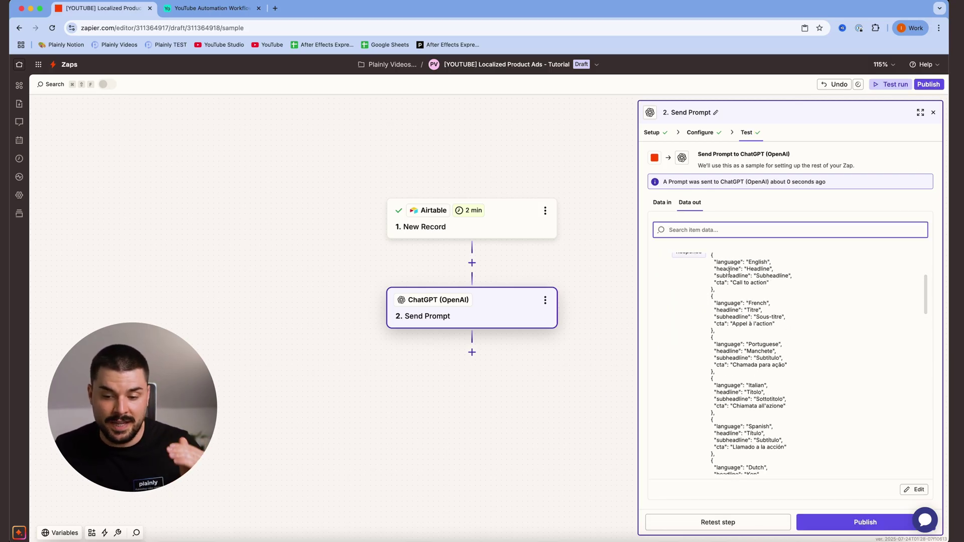
scroll(764, 263, down, 2)
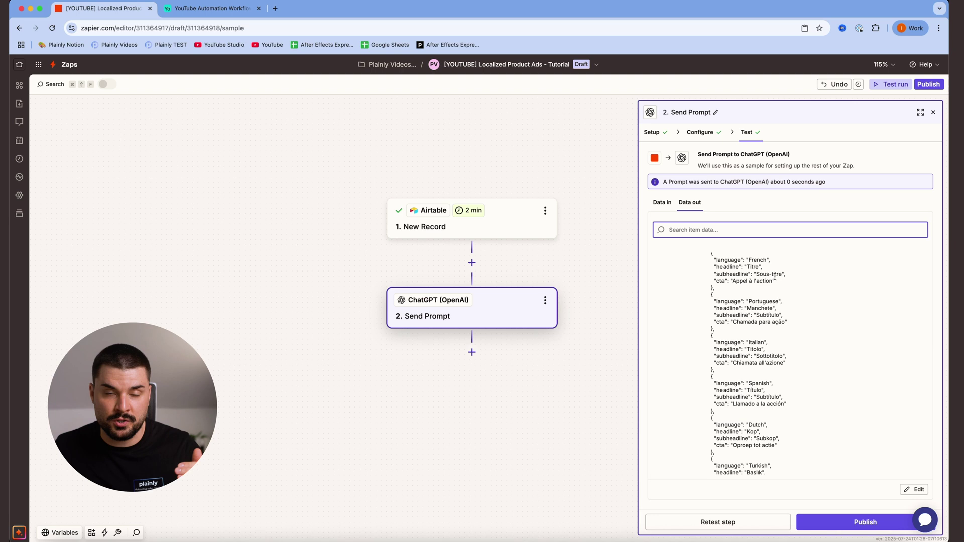
scroll(813, 290, down, 15)
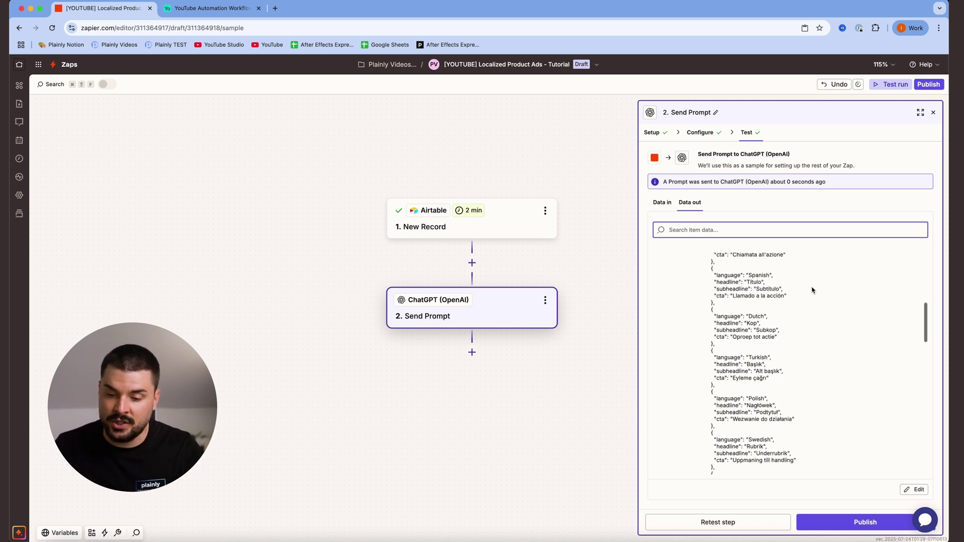
key(Escape)
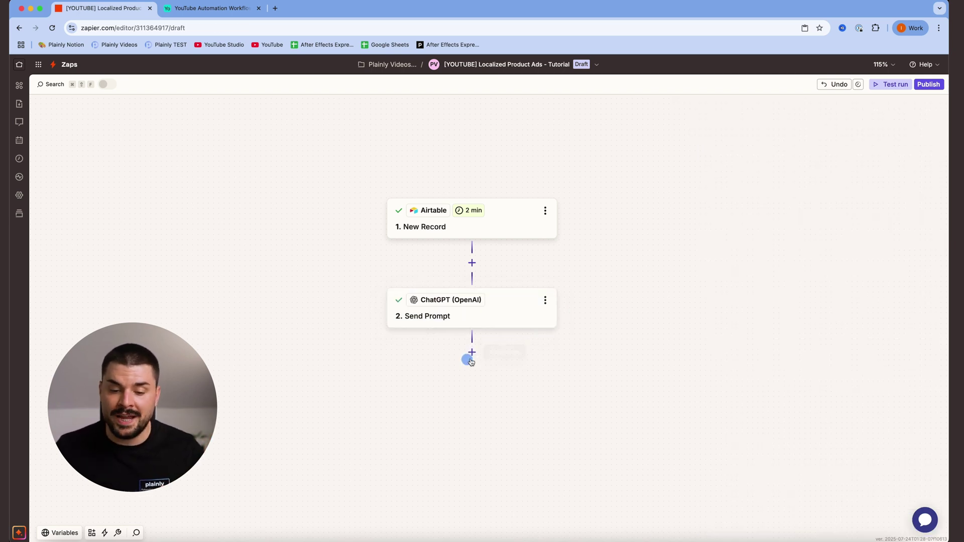
Step: Add a Code by Zapier Run Javascript step after Send Prompt
click(472, 353)
click(539, 287)
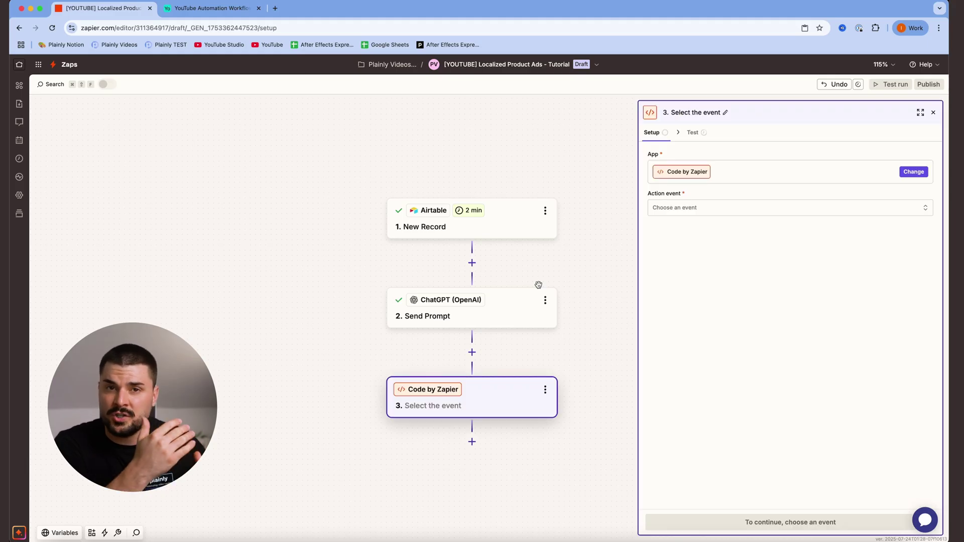
click(717, 206)
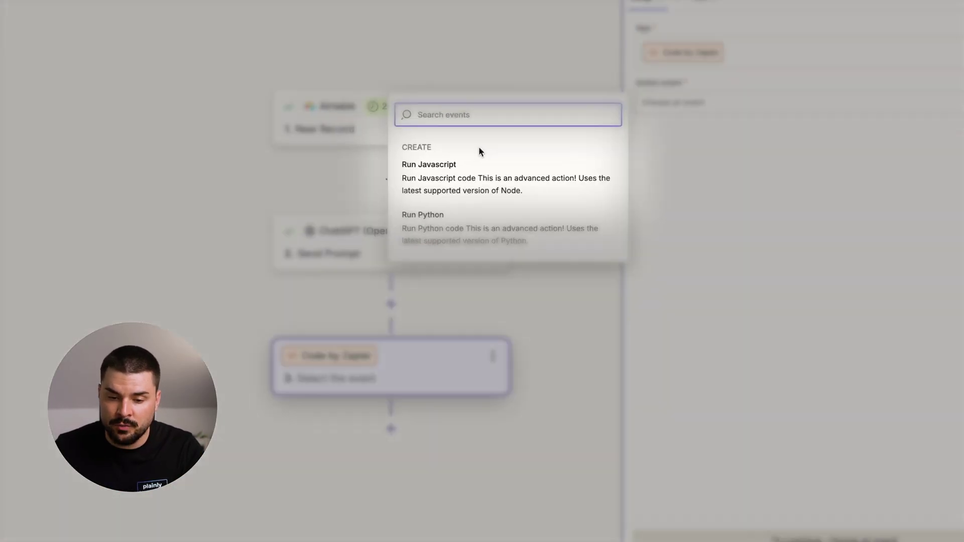
click(511, 258)
click(792, 523)
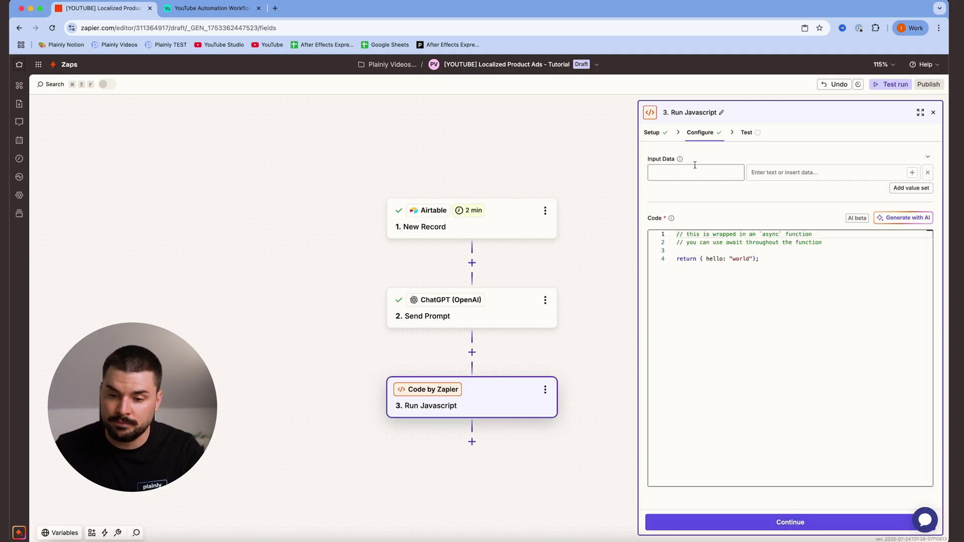
Step: Map input translationJson to the ChatGPT Response, paste the JSON-parsing code, and test the step
click(678, 170)
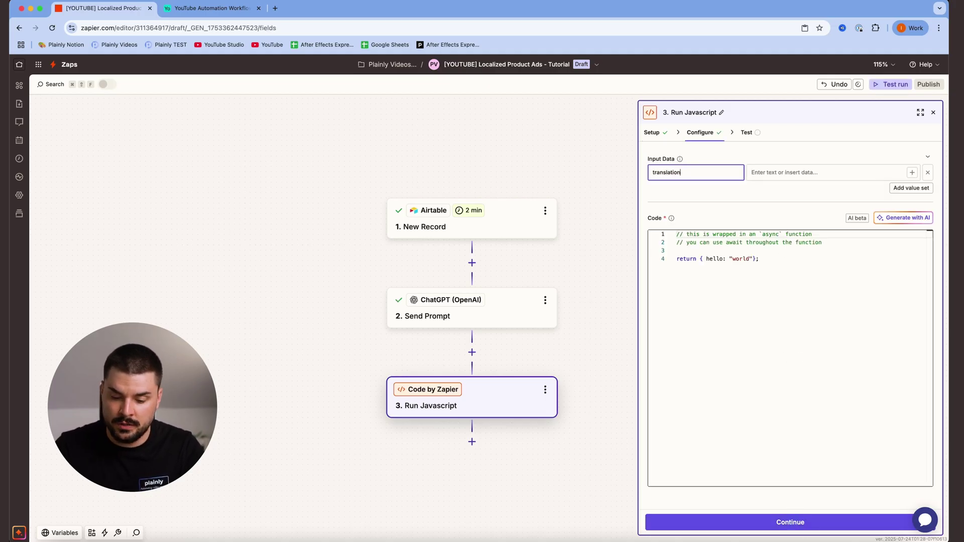
click(720, 270)
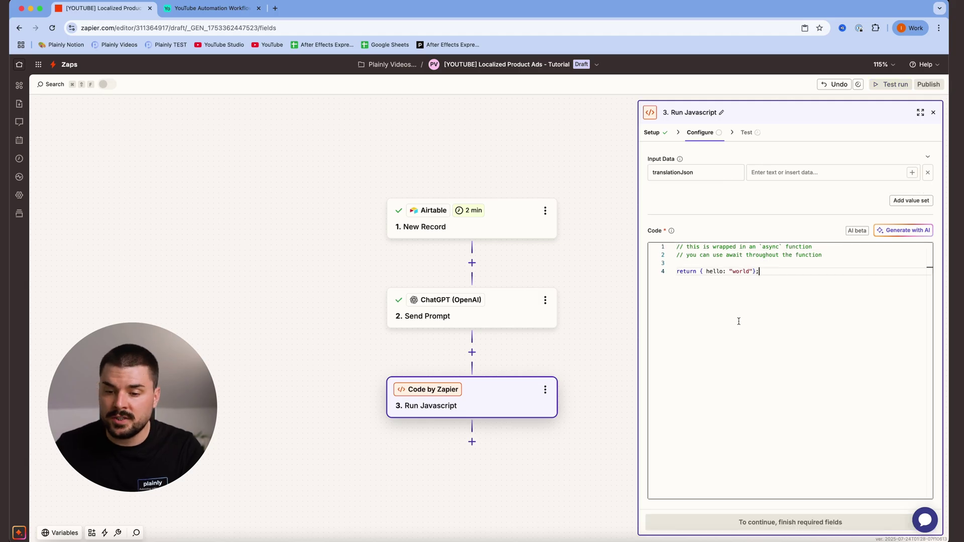
click(755, 289)
key(super+a)
text(const translations = JSON.parse(inputData.translationJson);  // Return array directly, Zapier will create one loop iteration per object return translations;)
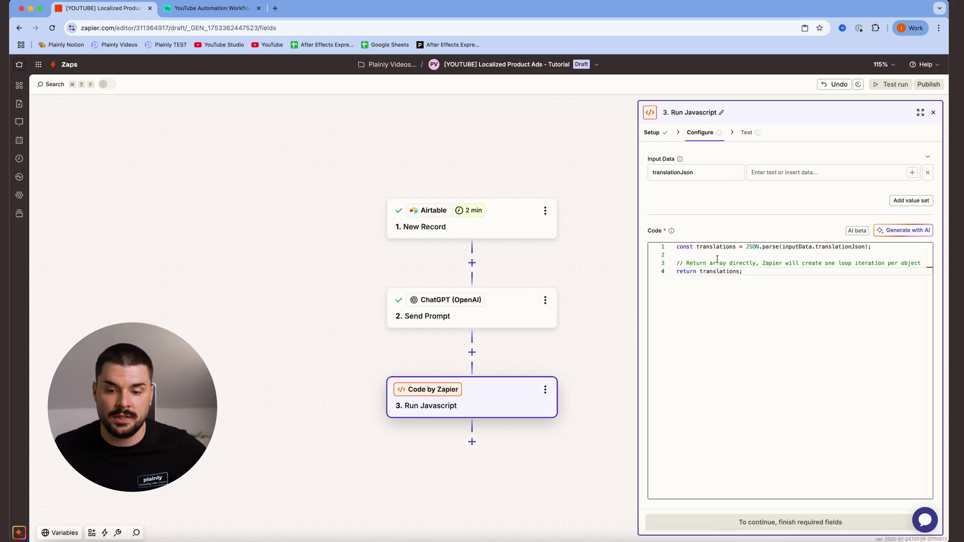
click(841, 173)
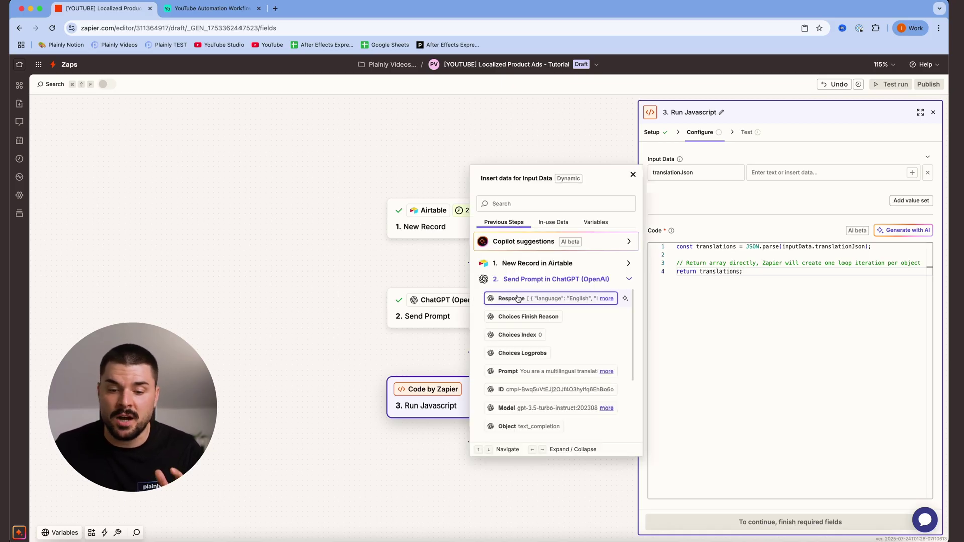
click(535, 300)
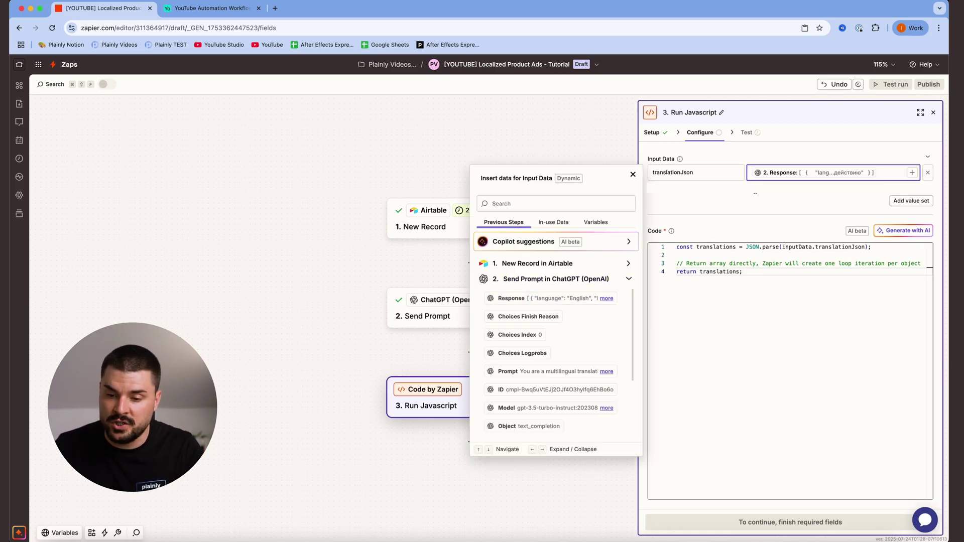
click(784, 211)
click(792, 524)
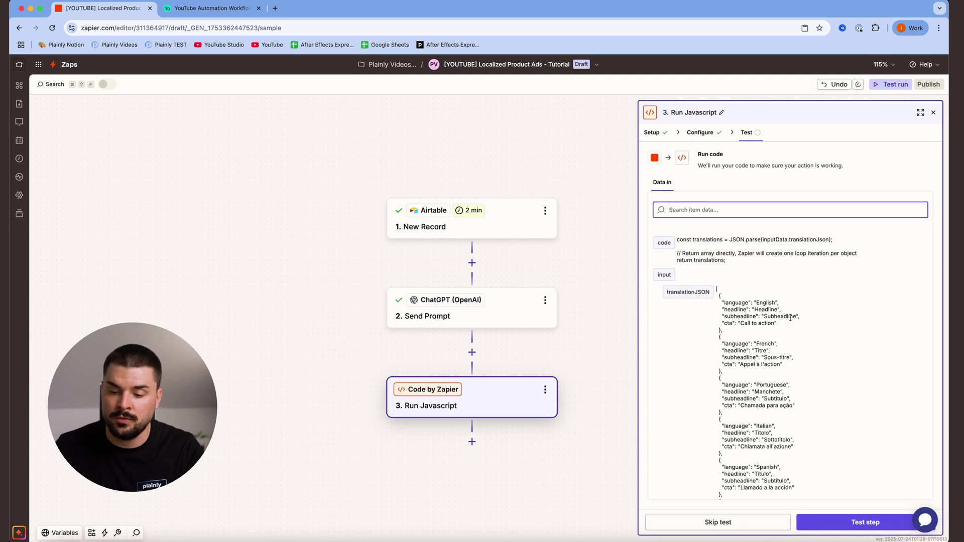
click(820, 528)
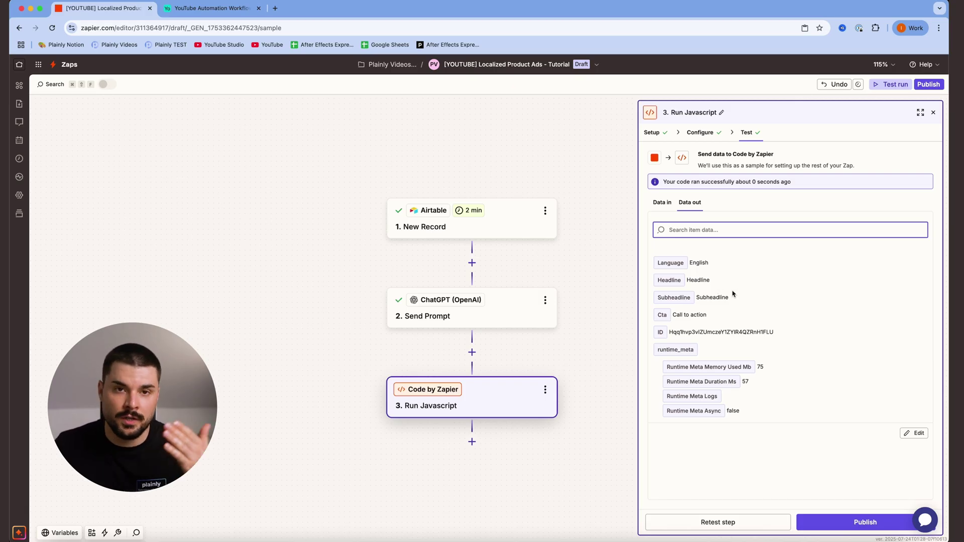
Step: Add a Looping by Zapier step using Create Loop From Line Items
click(472, 442)
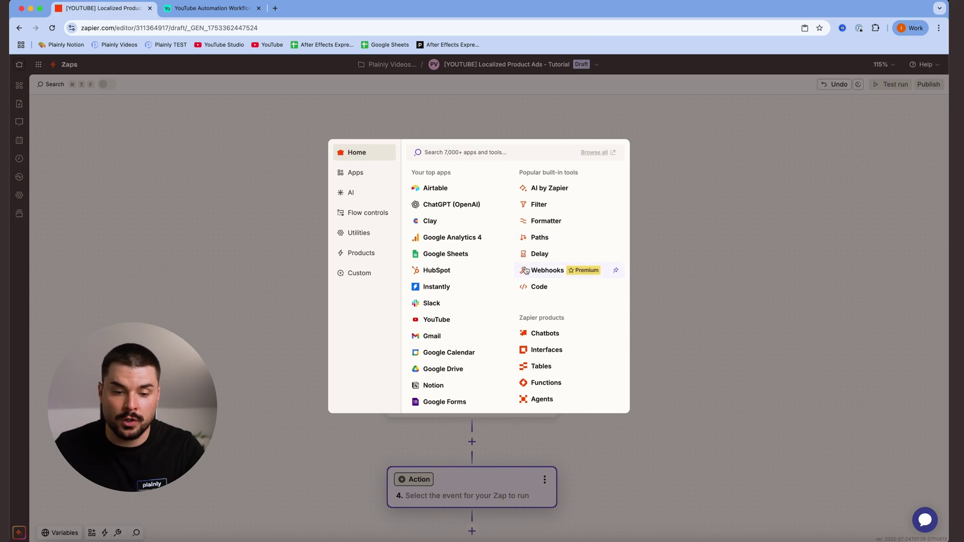
click(369, 216)
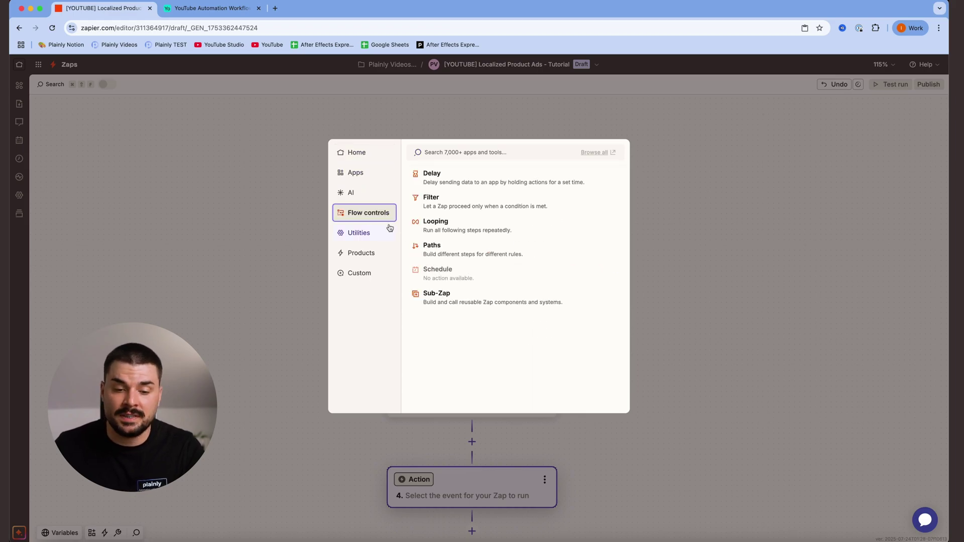
click(441, 224)
click(668, 208)
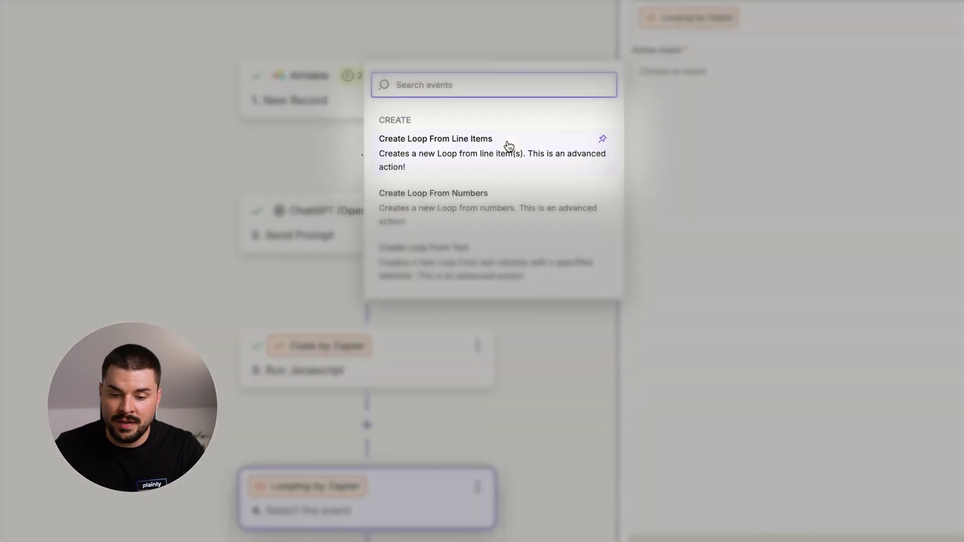
click(458, 153)
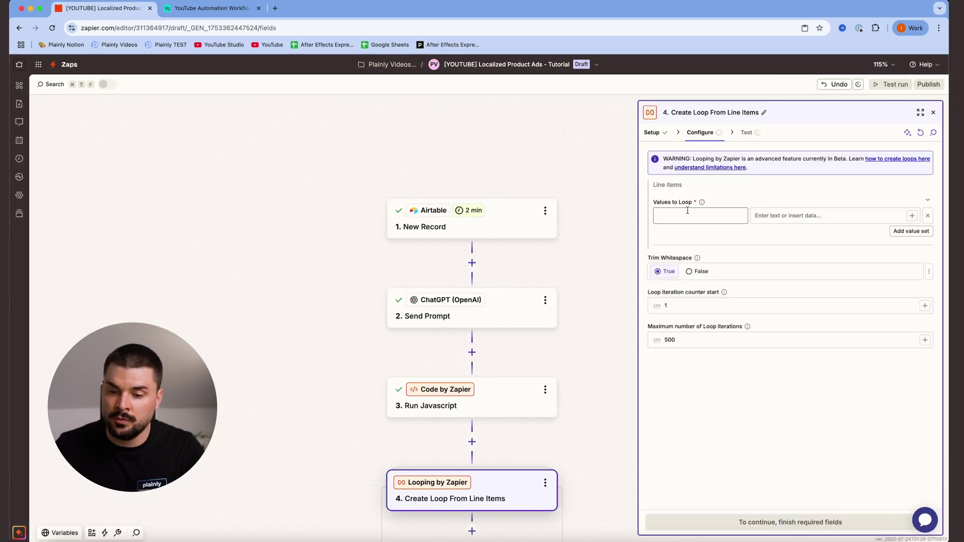
Step: Define loop values headline, subheadline, cta and language mapped from the code step's output
click(691, 214)
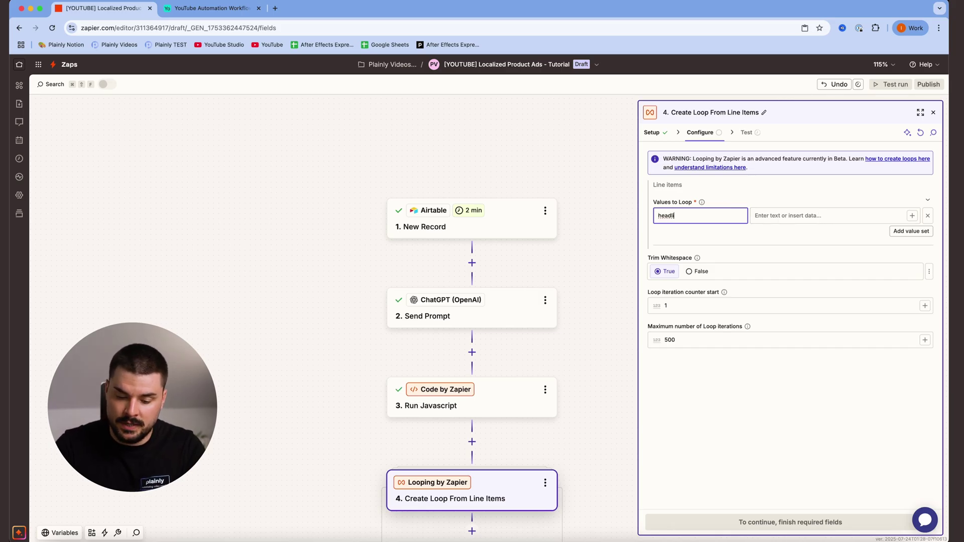
key(Return)
text(subheadline)
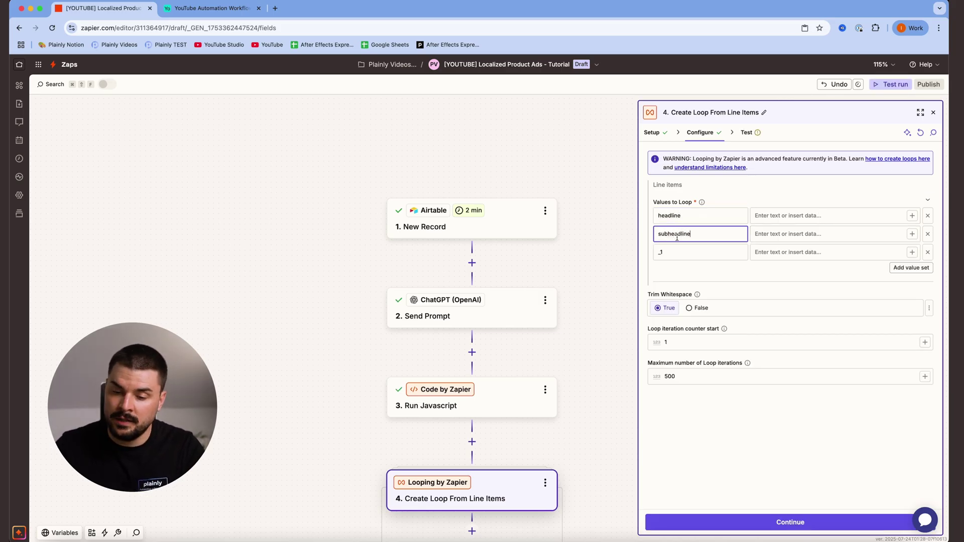
click(658, 252)
text(cta)
click(828, 215)
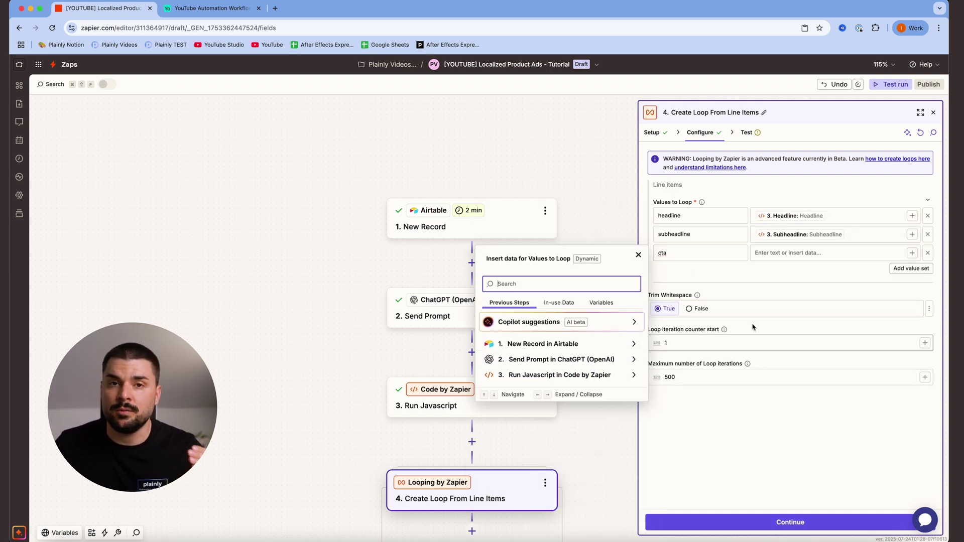
click(559, 375)
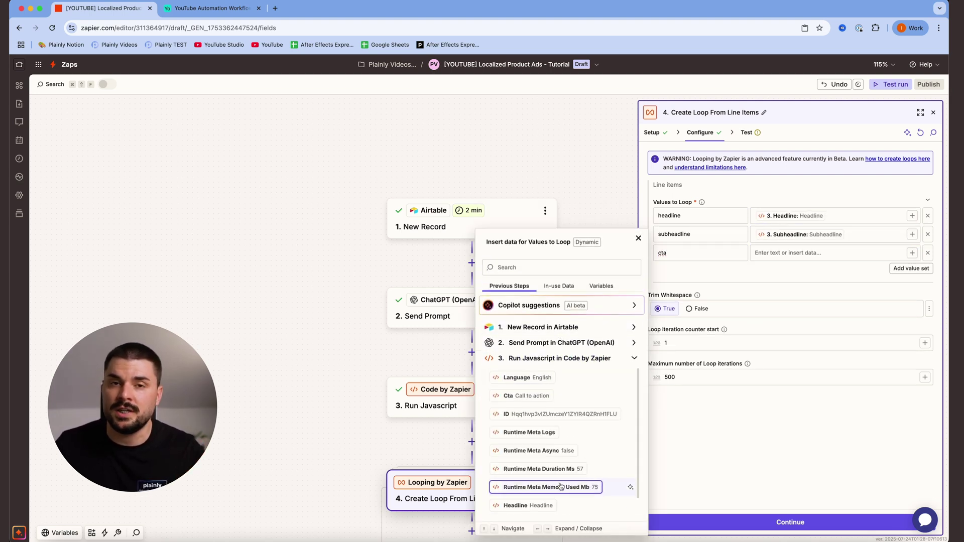
click(542, 488)
click(912, 269)
text(language)
click(829, 271)
click(543, 432)
Step: Test the loop step and check its per-language headline, subheadline and CTA output
click(822, 521)
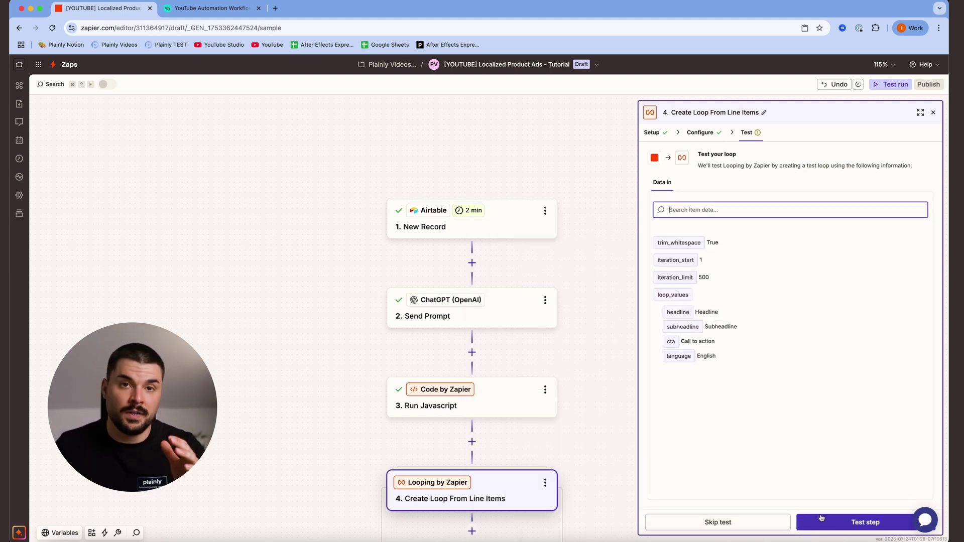
click(827, 520)
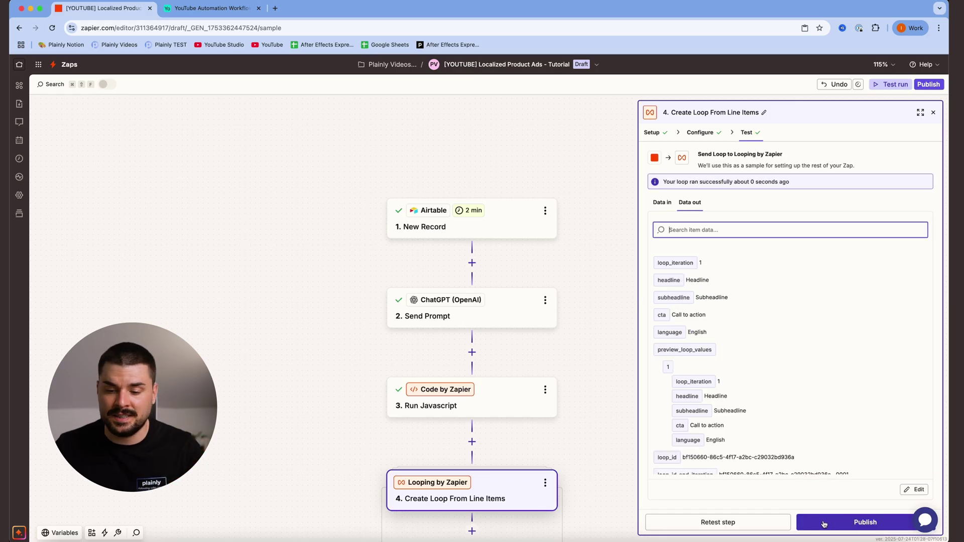
scroll(850, 386, down, 3)
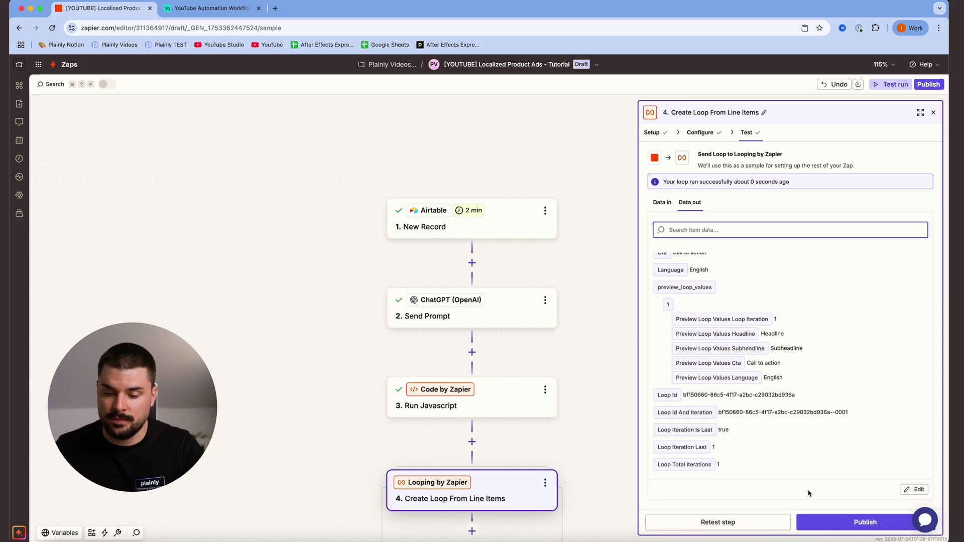
key(Escape)
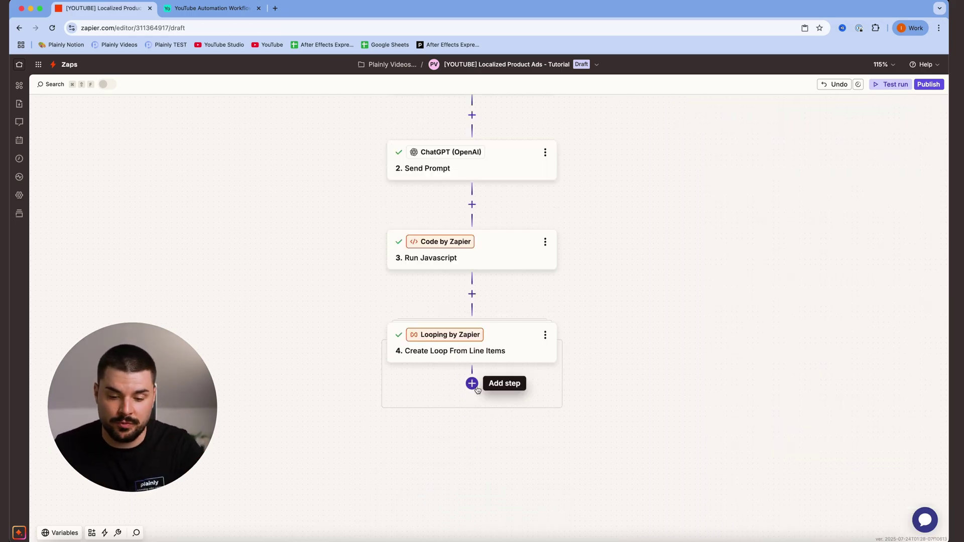
Step: Add an ElevenLabs Convert Text to Speech step inside the loop
click(474, 385)
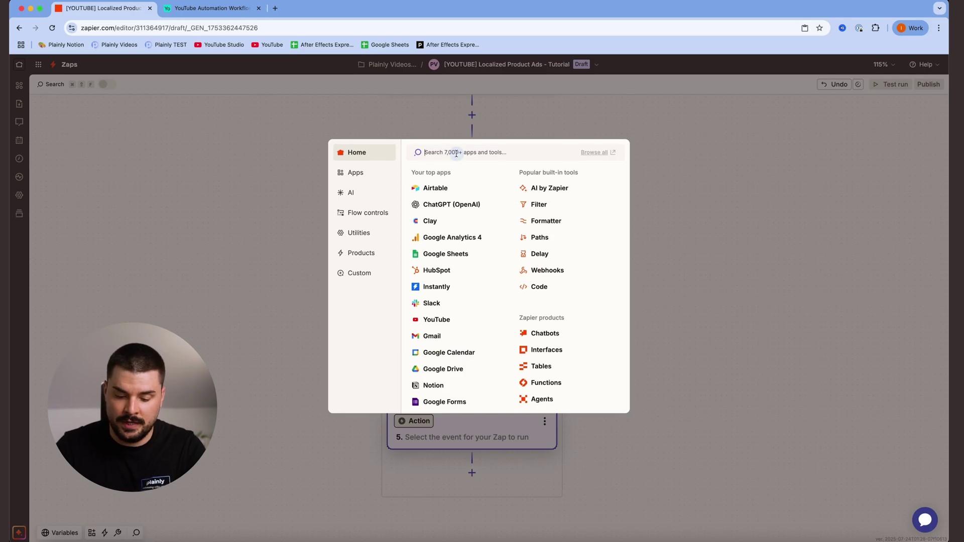
text(plainly)
click(467, 173)
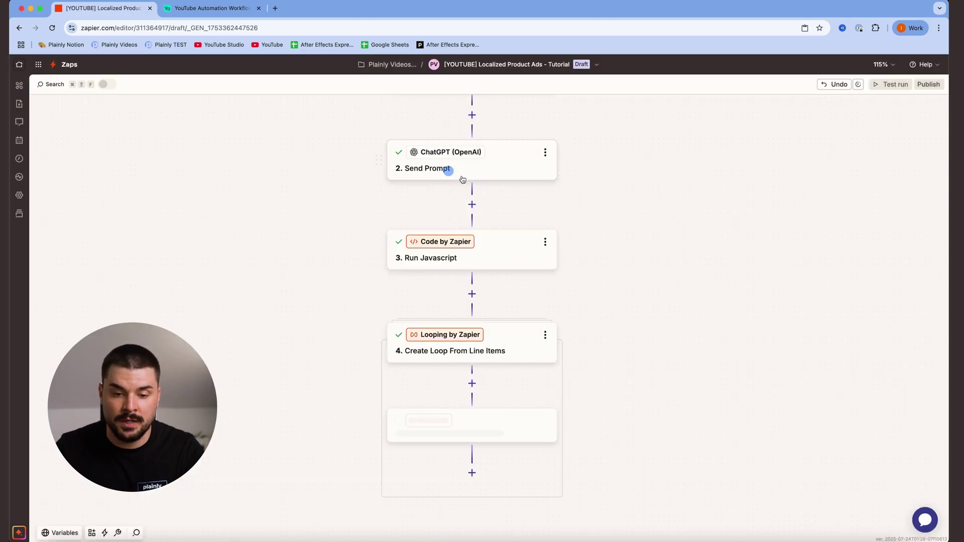
click(717, 207)
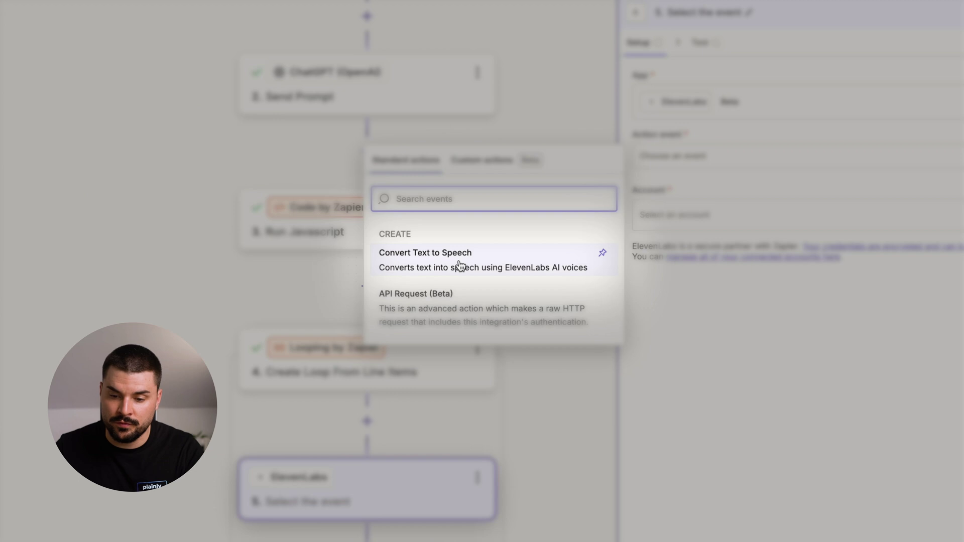
click(435, 257)
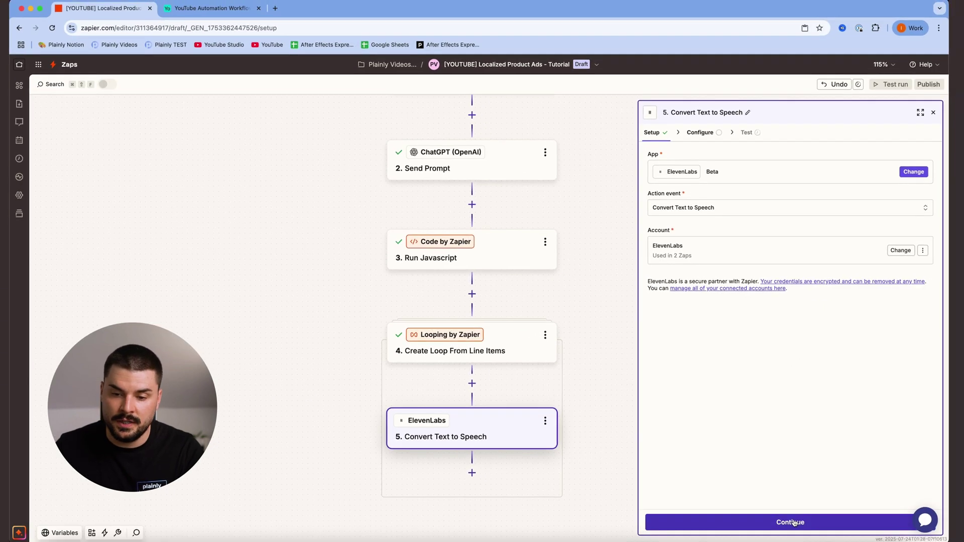
click(794, 523)
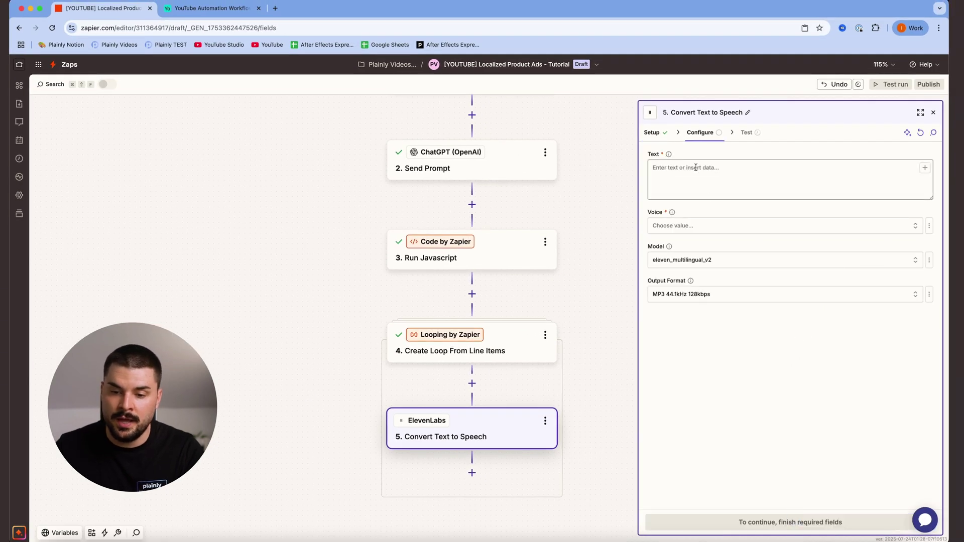
Step: Fill the speech Text with the loop's Headline and Subheadline and choose the Zara voice
click(925, 168)
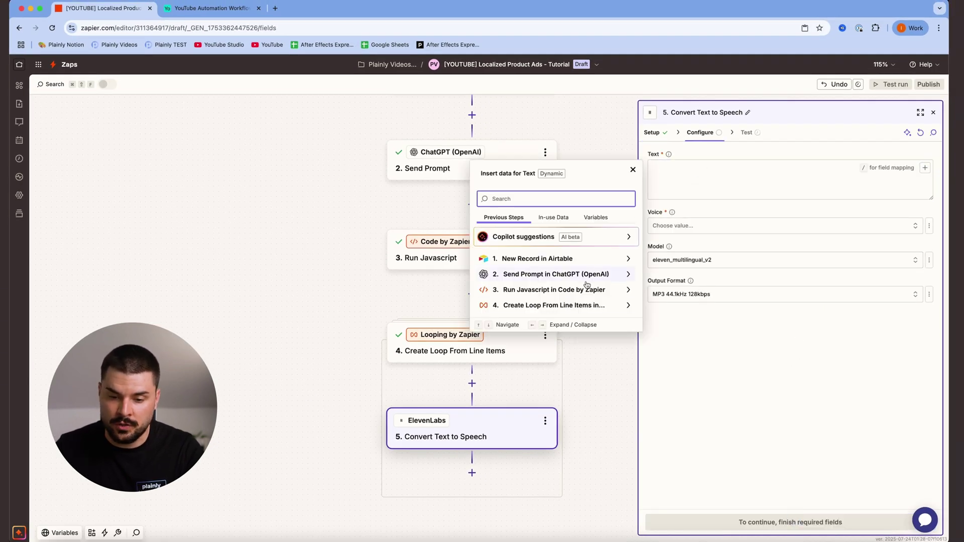
click(596, 305)
scroll(541, 406, down, 5)
click(541, 406)
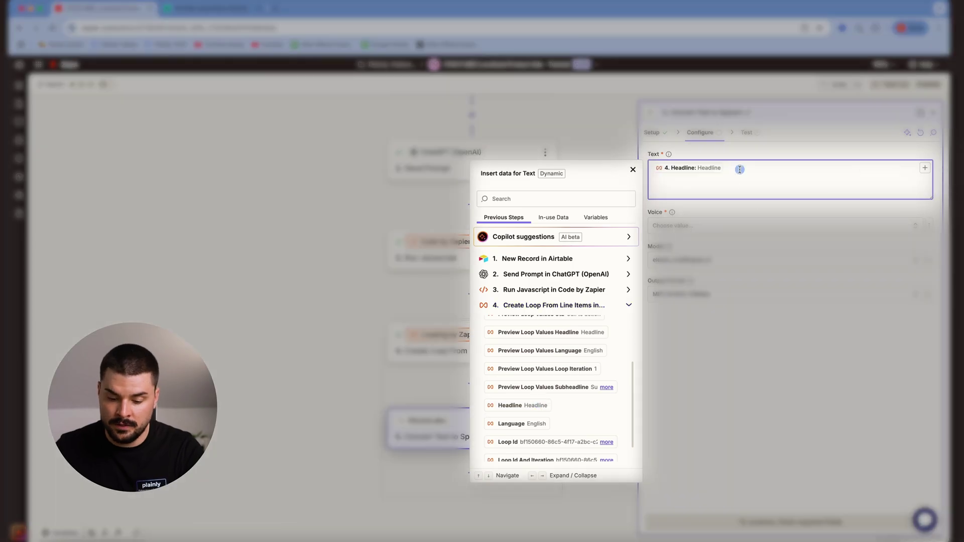
scroll(541, 402, down, 2)
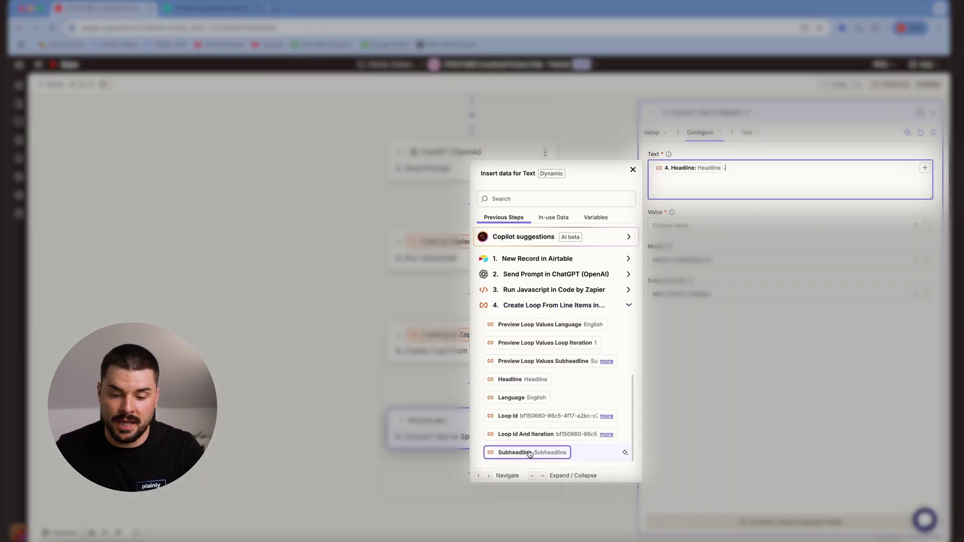
click(517, 454)
click(732, 227)
scroll(561, 323, down, 10)
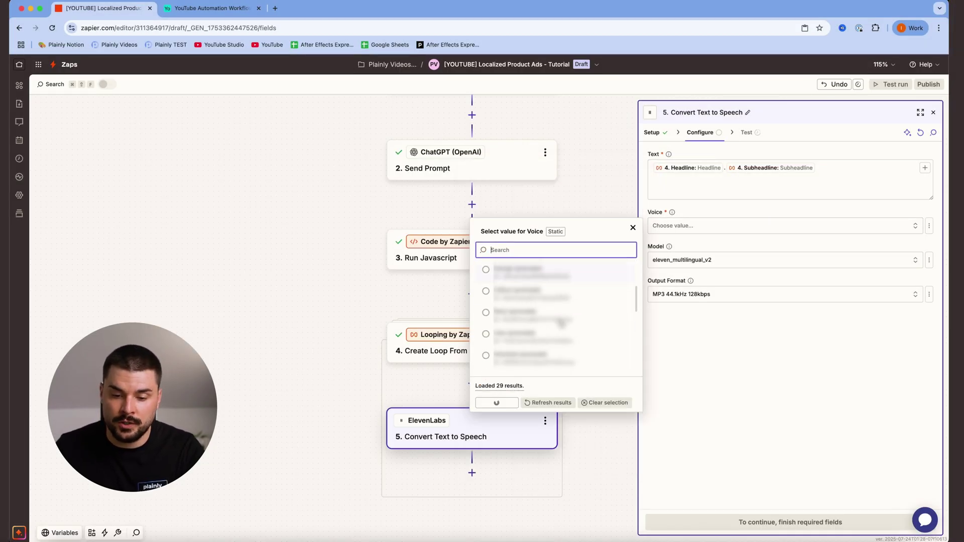
scroll(562, 322, up, 1)
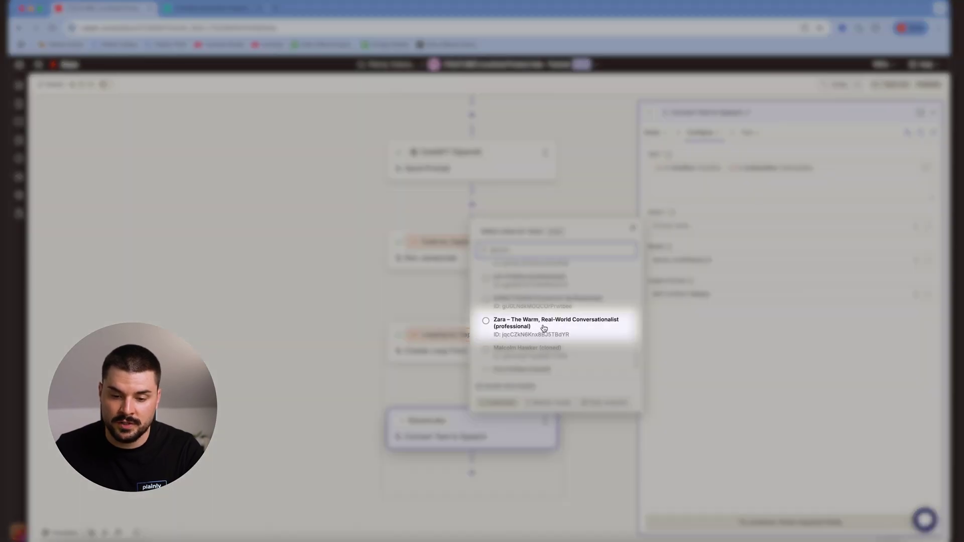
click(544, 328)
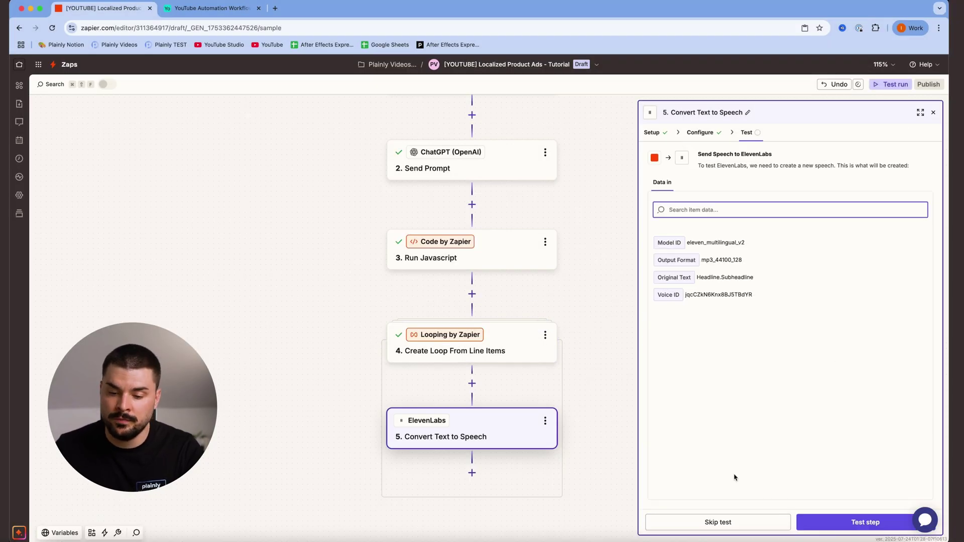
Step: Test the ElevenLabs step and check the returned mp3_44100_128 Audio File URL
click(865, 522)
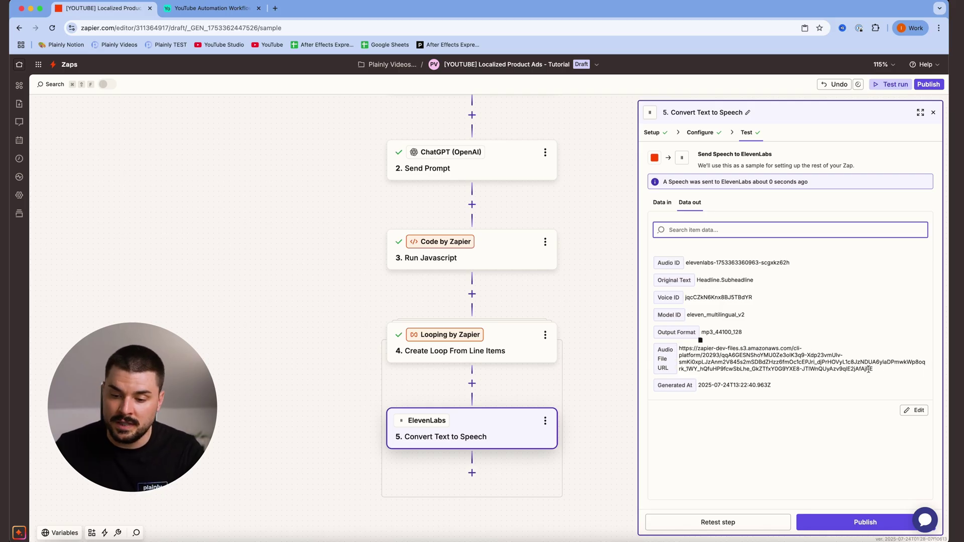
drag(869, 369, 684, 348)
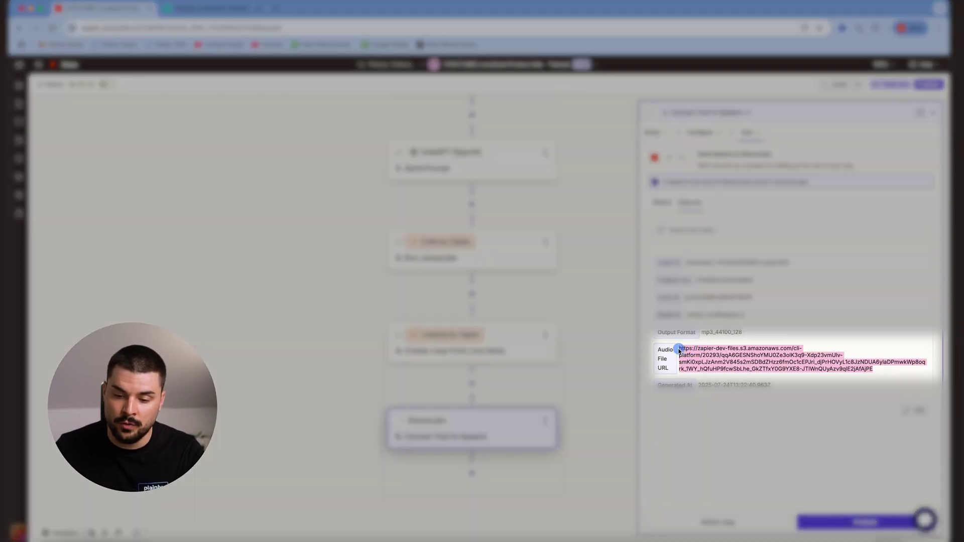
scroll(502, 414, down, 3)
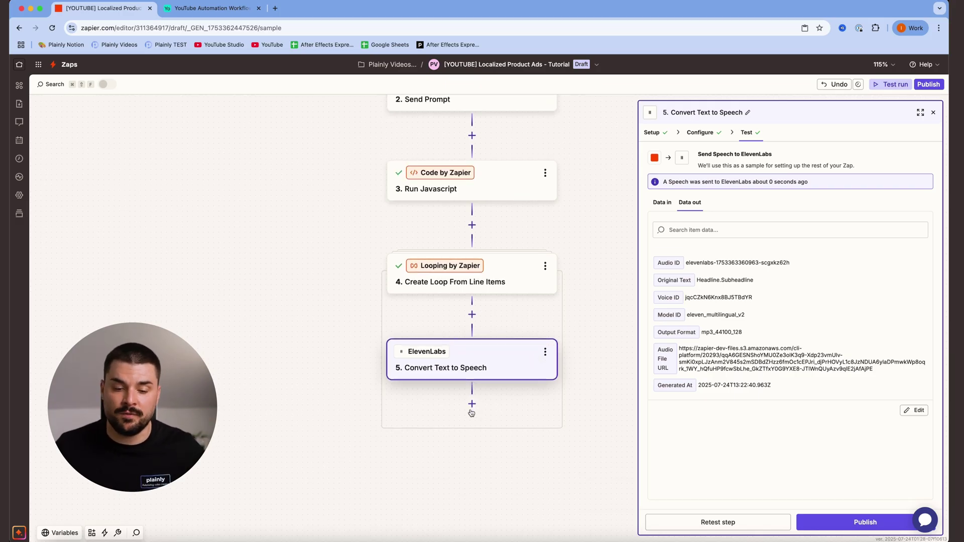
Step: Add an Airtable Create Record step targeting YouTube Automation Workflows' Table - Output
click(472, 404)
click(436, 187)
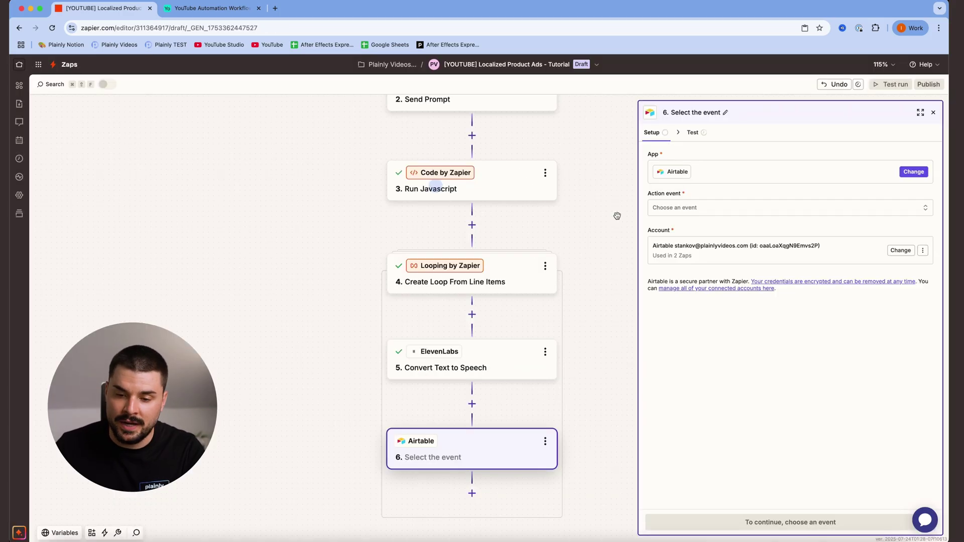
click(694, 207)
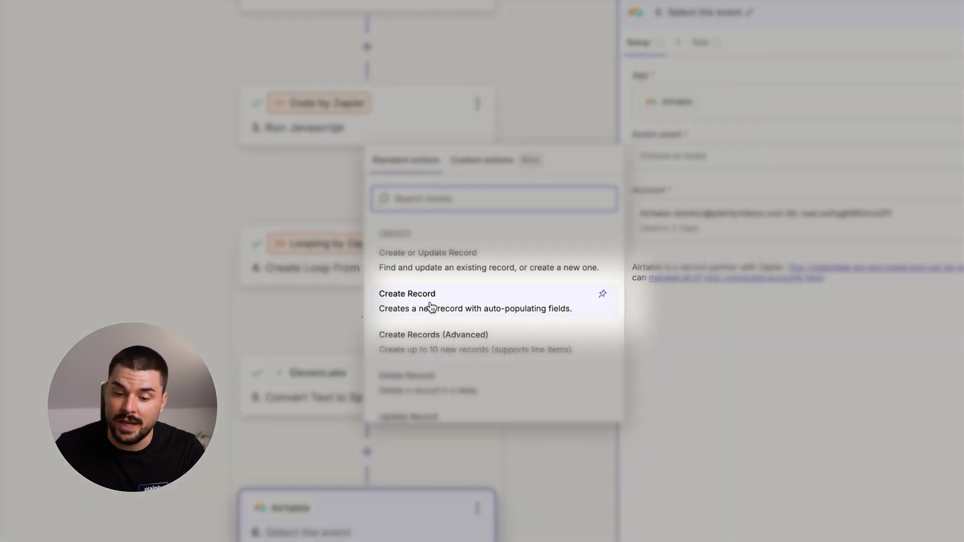
click(431, 307)
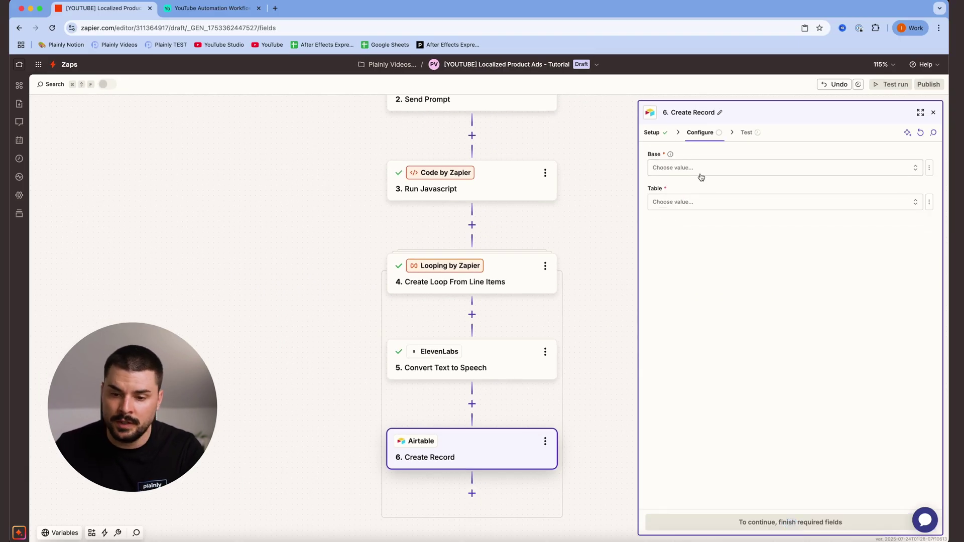
click(699, 170)
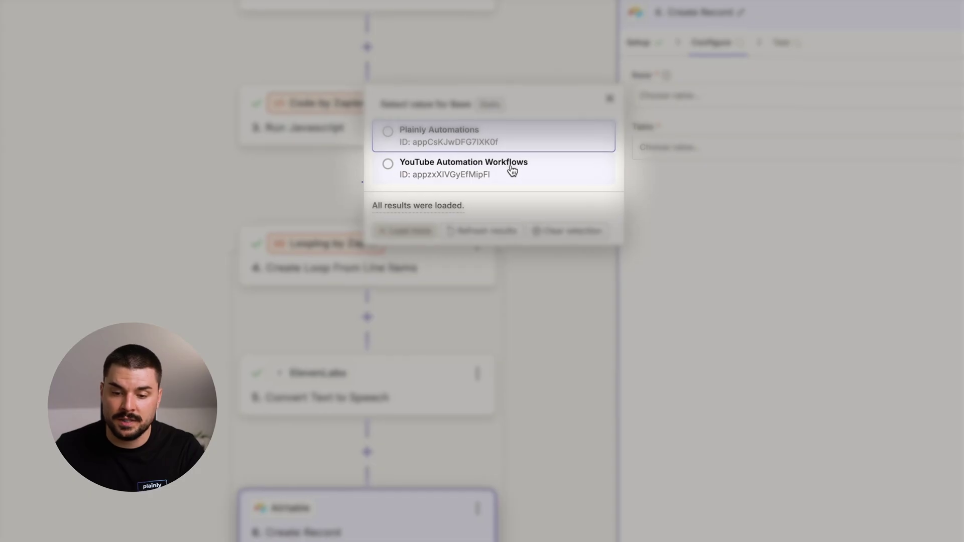
click(513, 171)
click(675, 199)
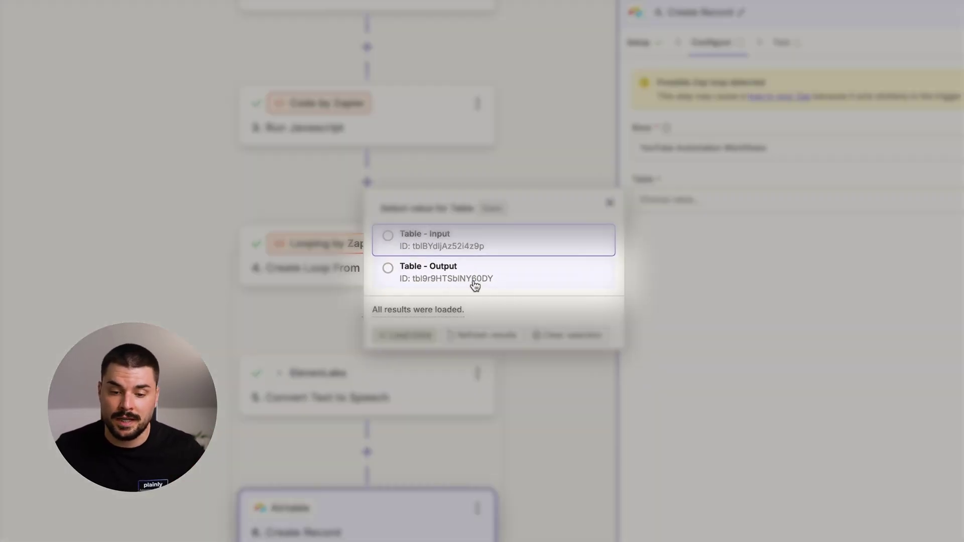
click(475, 286)
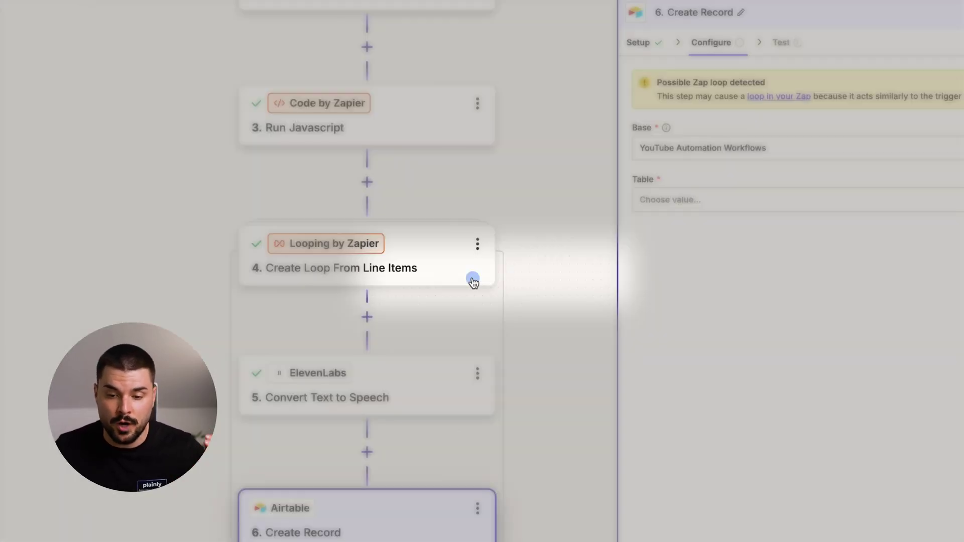
click(829, 251)
Step: Map Language from the loop step, and Image and Logo from the Airtable submission's URLs
click(490, 410)
click(429, 541)
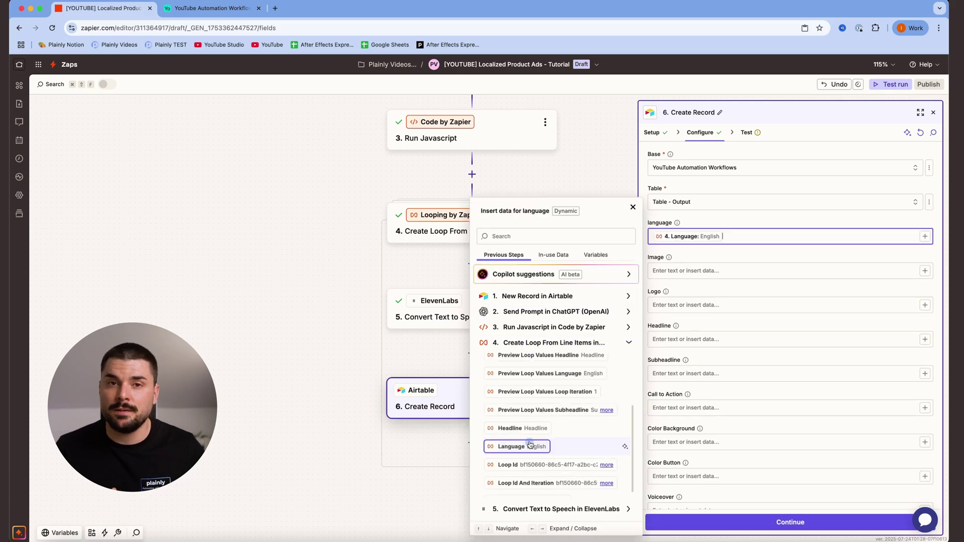
click(924, 270)
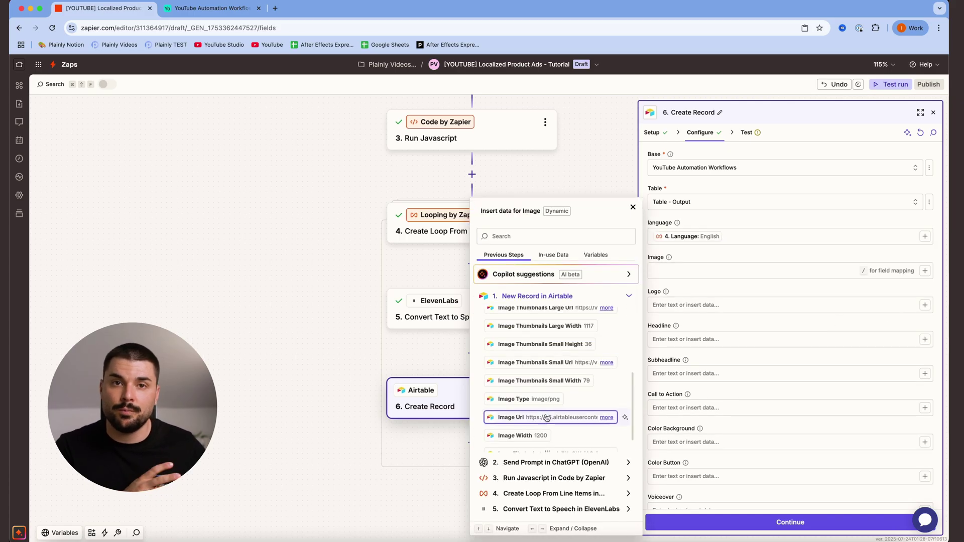
click(549, 416)
click(924, 305)
click(547, 452)
click(925, 340)
Step: Map Headline, Subheadline and Call to Action to the loop's translated Headline, Subheadline and Cta
click(629, 476)
click(522, 497)
click(925, 375)
click(522, 494)
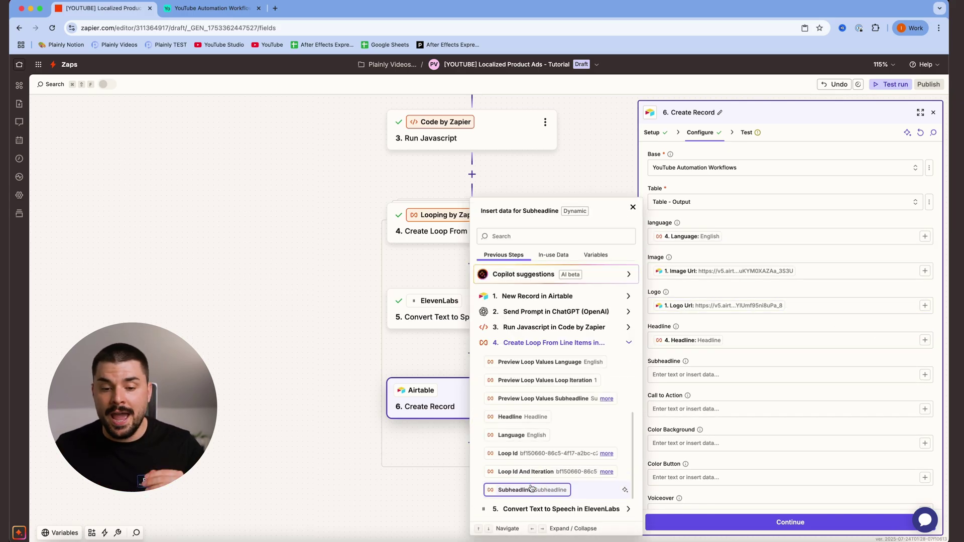
click(527, 490)
click(924, 408)
click(553, 493)
Step: Map Color Background and Color Button to the colours from the Airtable submission
click(522, 417)
click(925, 443)
click(534, 351)
click(925, 477)
click(518, 371)
Step: Map the Voiceover field to the ElevenLabs step's generated Audio File URL
click(925, 485)
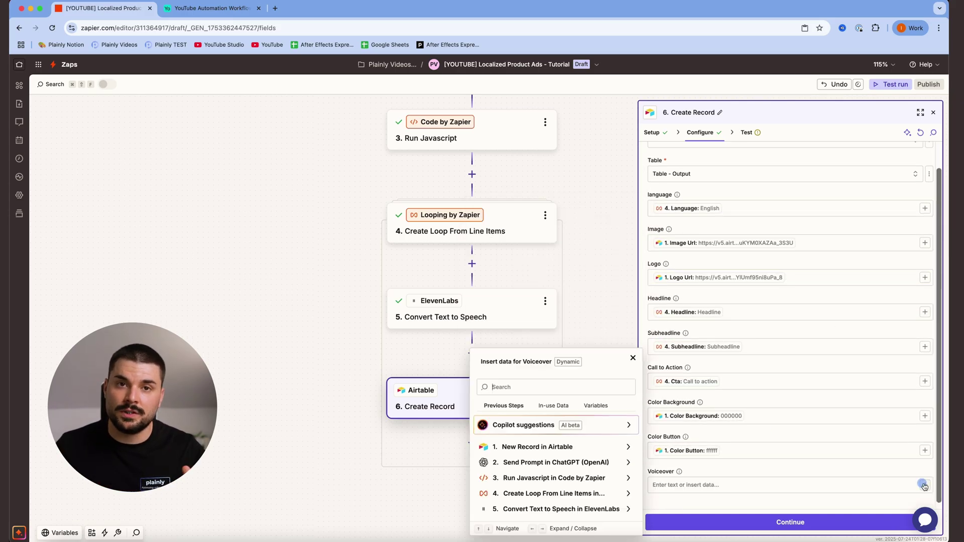
click(552, 508)
click(528, 503)
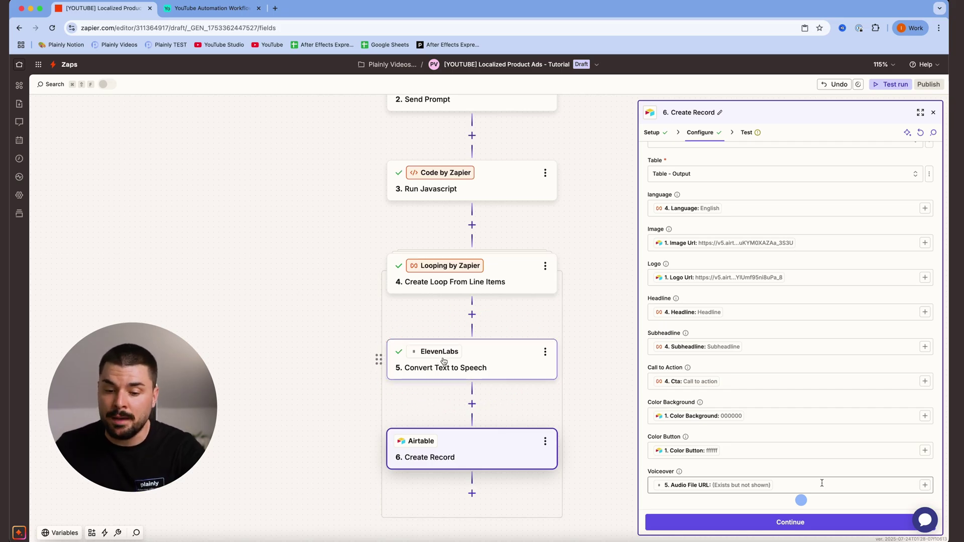
scroll(803, 497, down, 1)
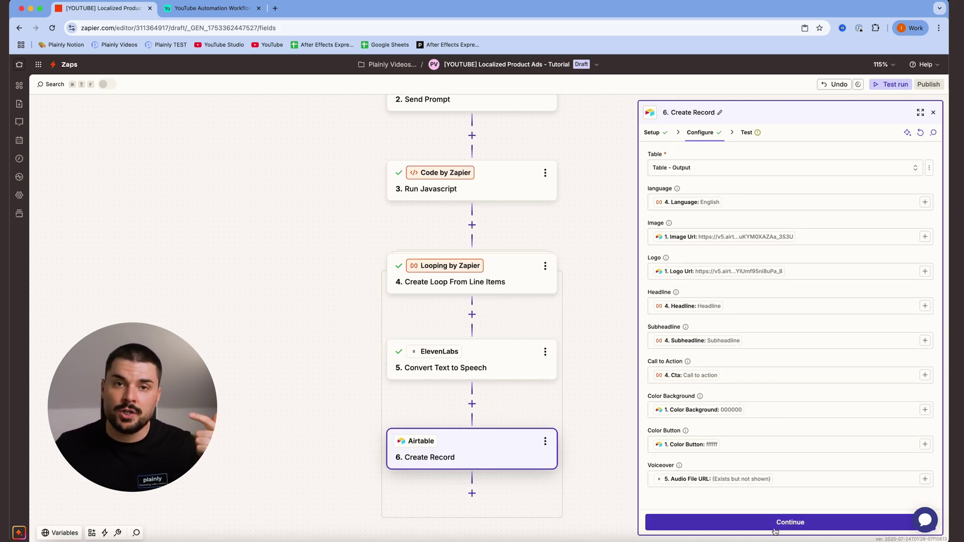
scroll(555, 245, up, 5)
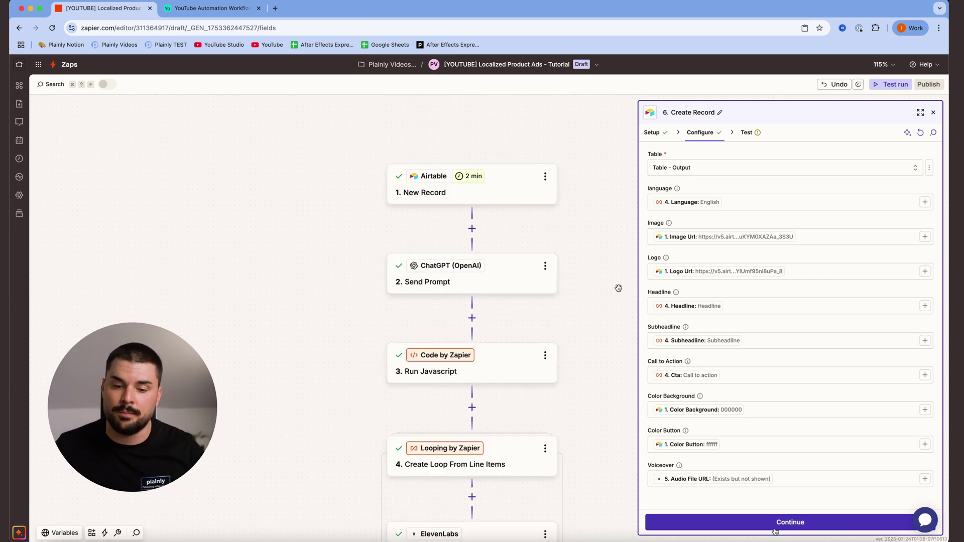
scroll(562, 290, down, 2)
Step: Send a test record to Airtable, then publish the zap so it runs as v1
click(774, 522)
scroll(472, 273, down, 5)
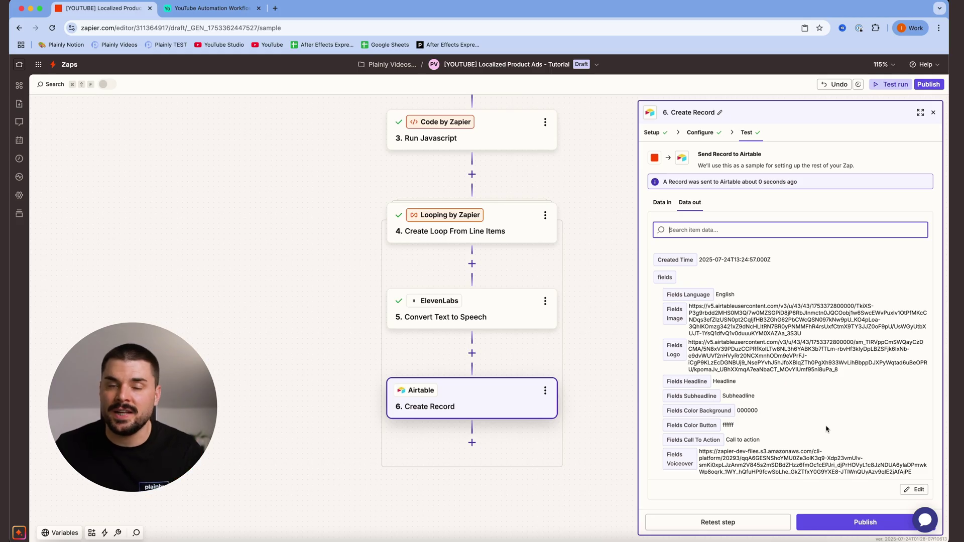
click(852, 519)
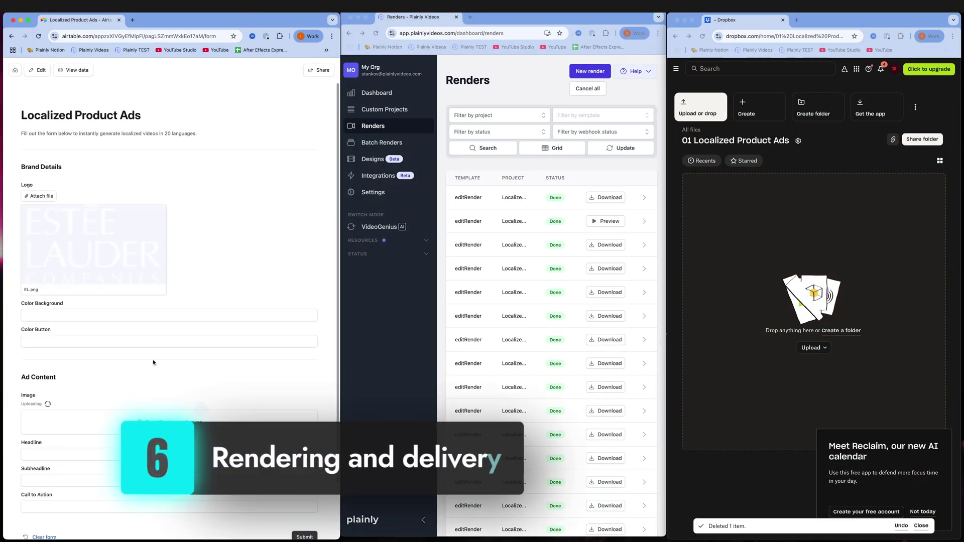
Step: Submit the form with headline 'Your Skin's New Obsession Starts Here' and the 'Packed with skin-loving ingredients…' subheadline
click(70, 389)
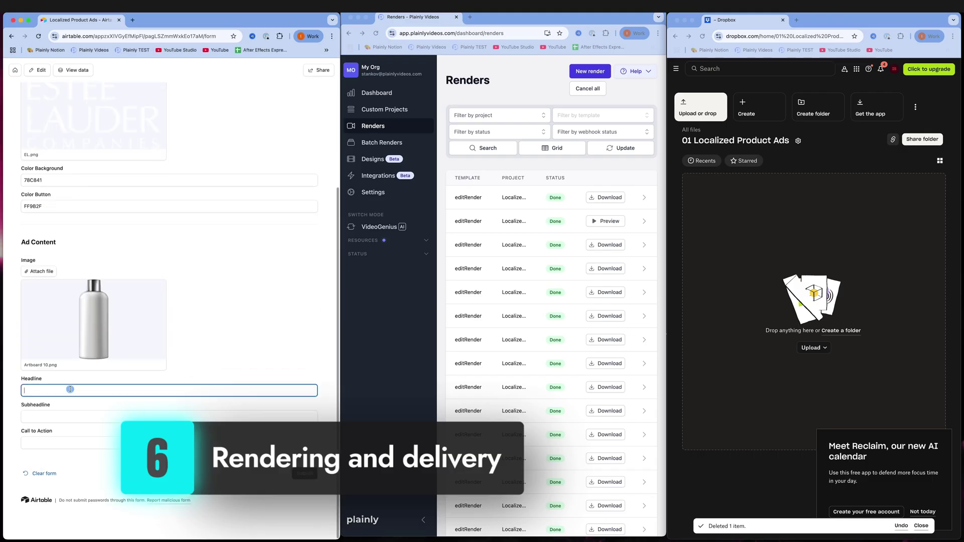
text(Your Skin's New Obsession Starts Here)
key(Tab)
text(Packed with skin-loving ingredients and a finish so fla)
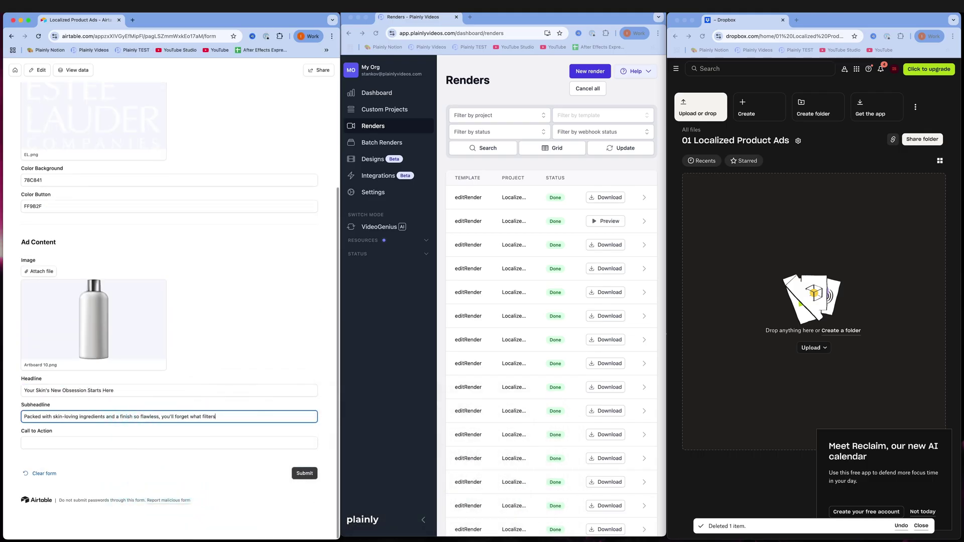
click(304, 473)
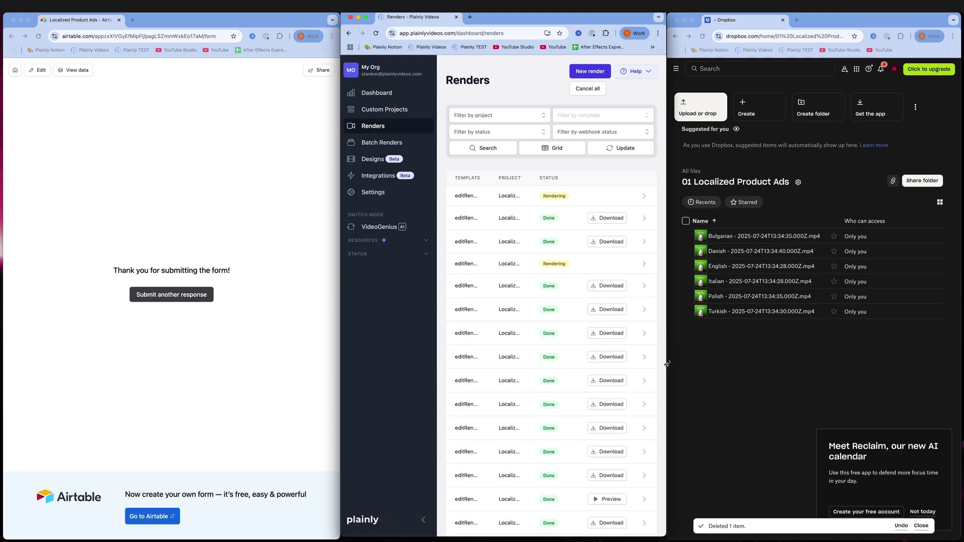
click(341, 531)
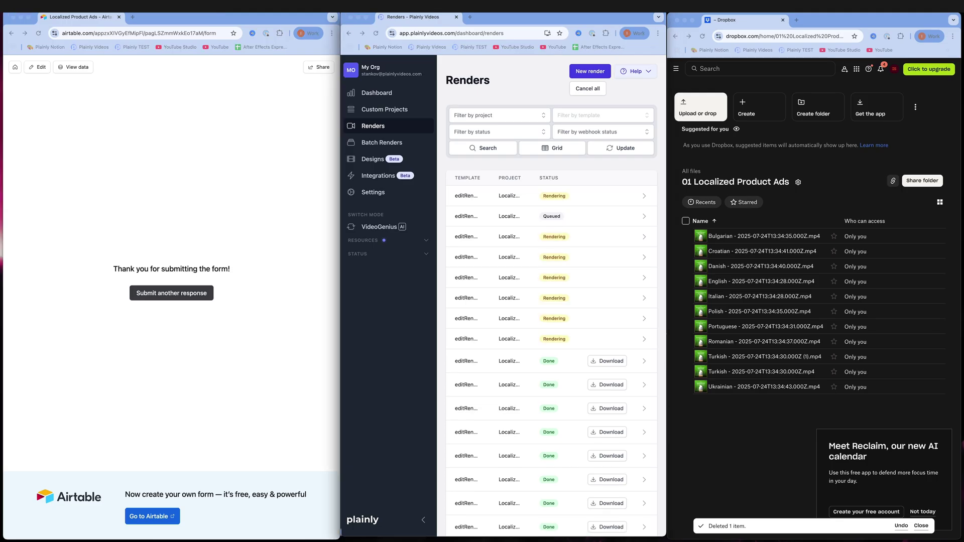